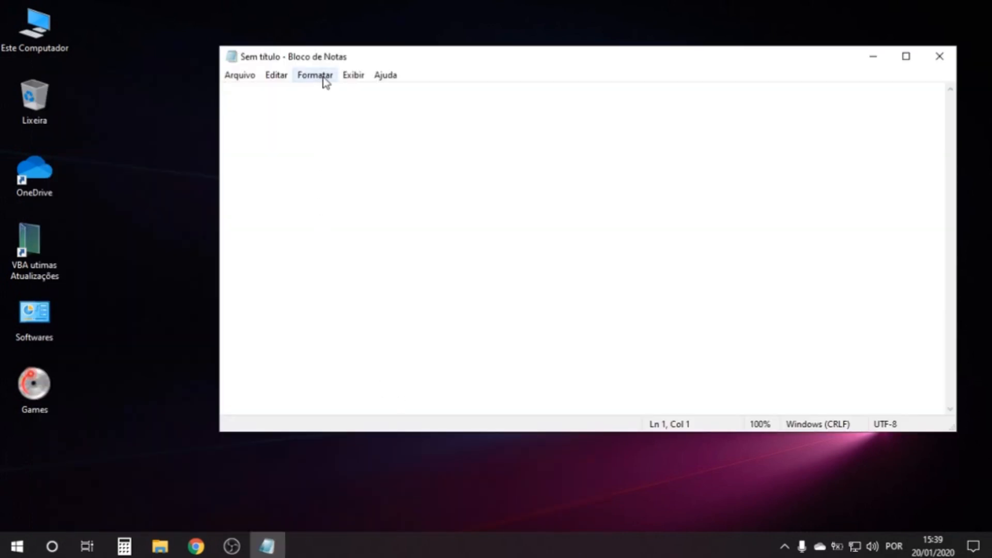
# - Set the Notepad font size to 28
pyautogui.click(324, 78)
pyautogui.click(348, 111)
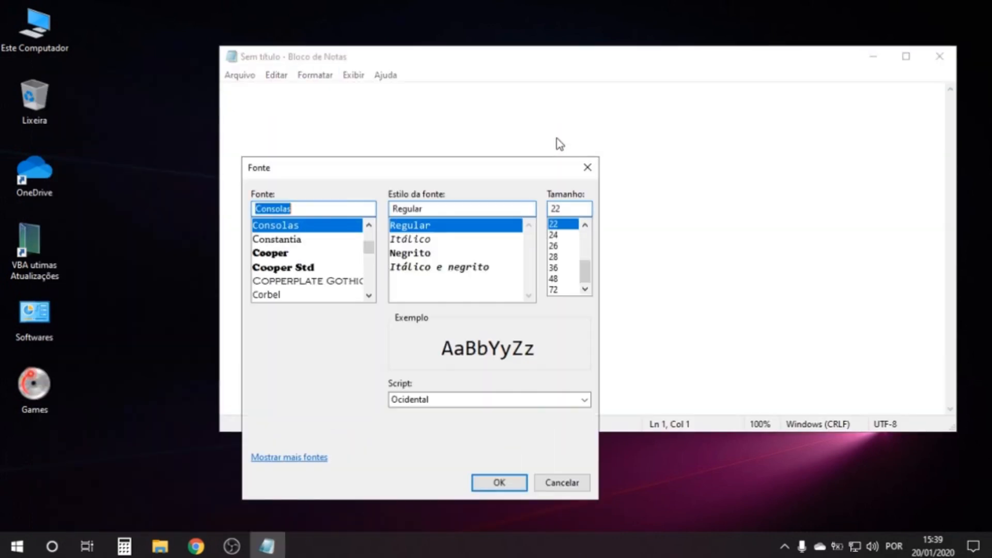
pyautogui.click(563, 258)
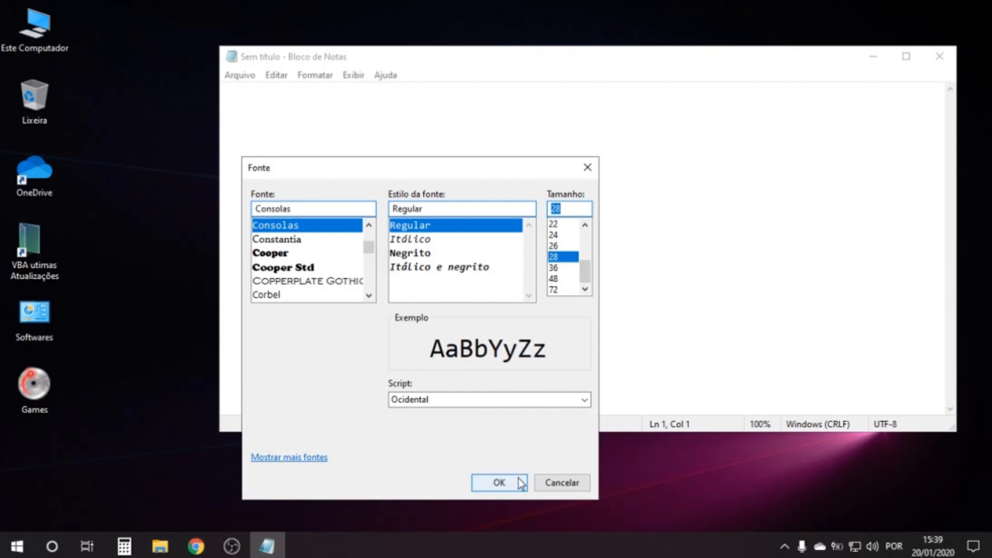
pyautogui.click(500, 482)
# - Write the greeting line "fala ai pessoal blz"
pyautogui.write('fa')
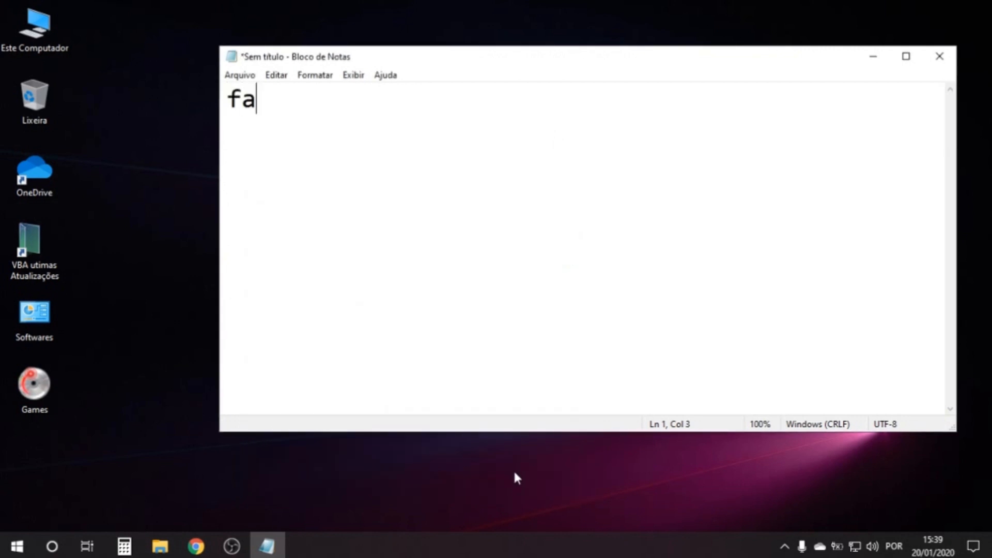
pyautogui.write('la ai pessoal ')
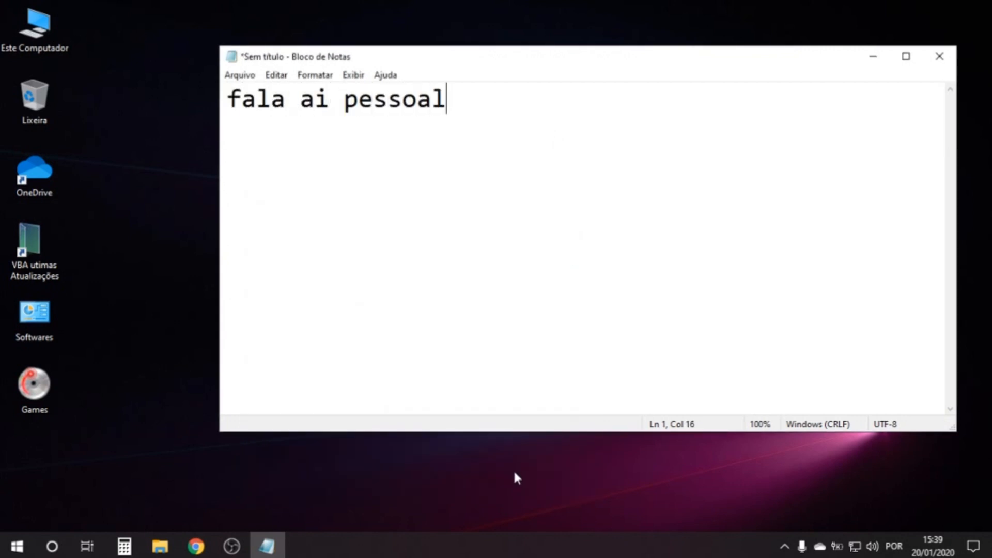
pyautogui.write('bl')
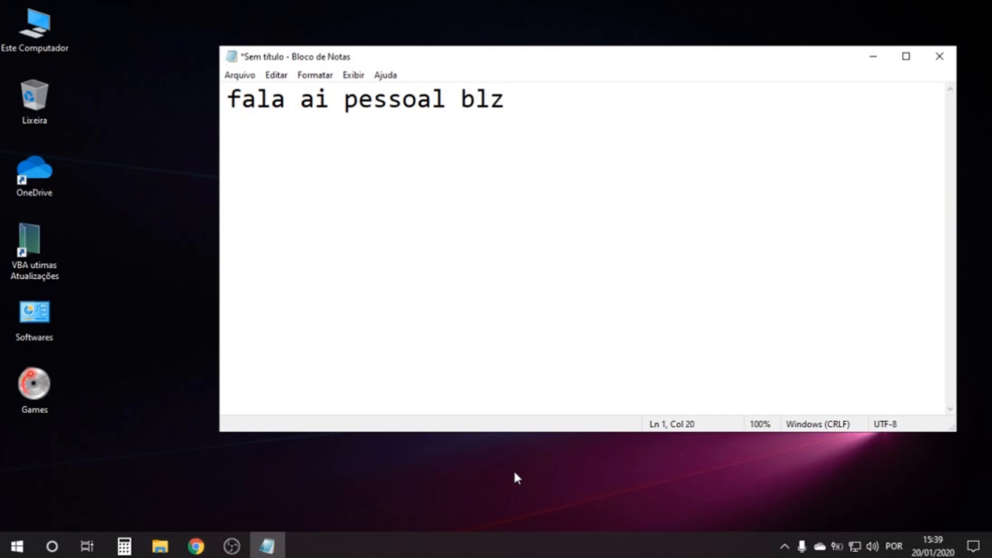
pyautogui.write('z')
pyautogui.press('Return')
# - Add "estarei modificando minha logo do canal" below a blank line, followed by "acompanhe" on its own line
pyautogui.write('estare')
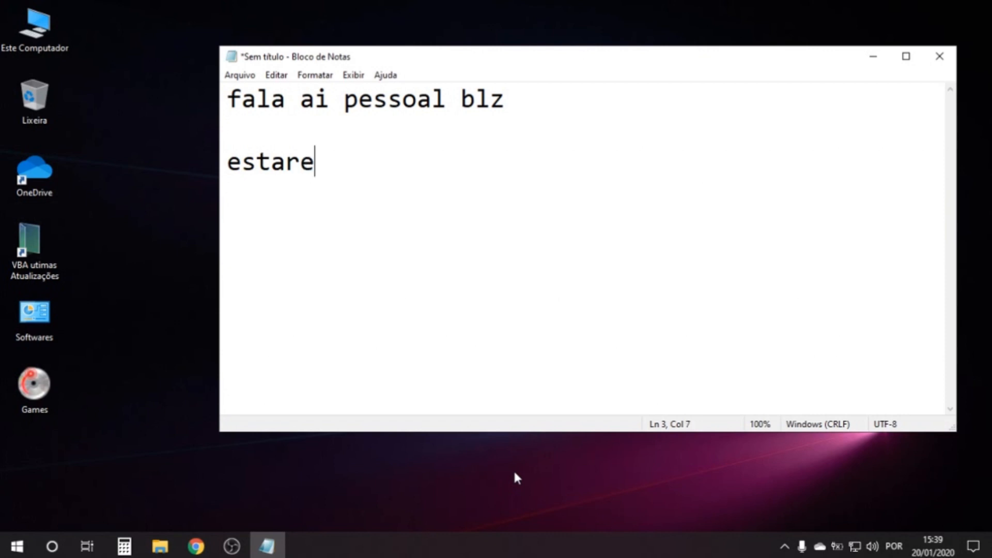
pyautogui.write('i modi')
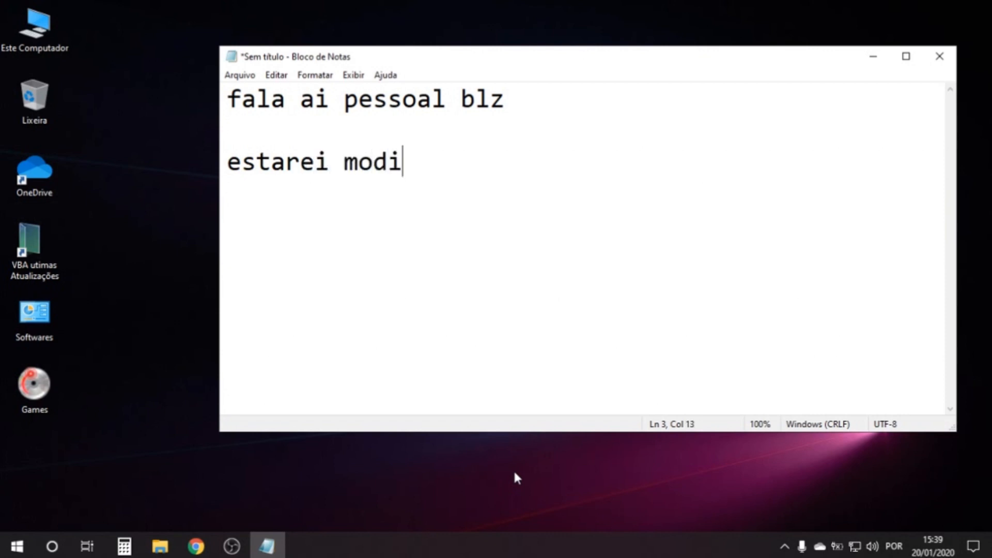
pyautogui.write('ficando minh')
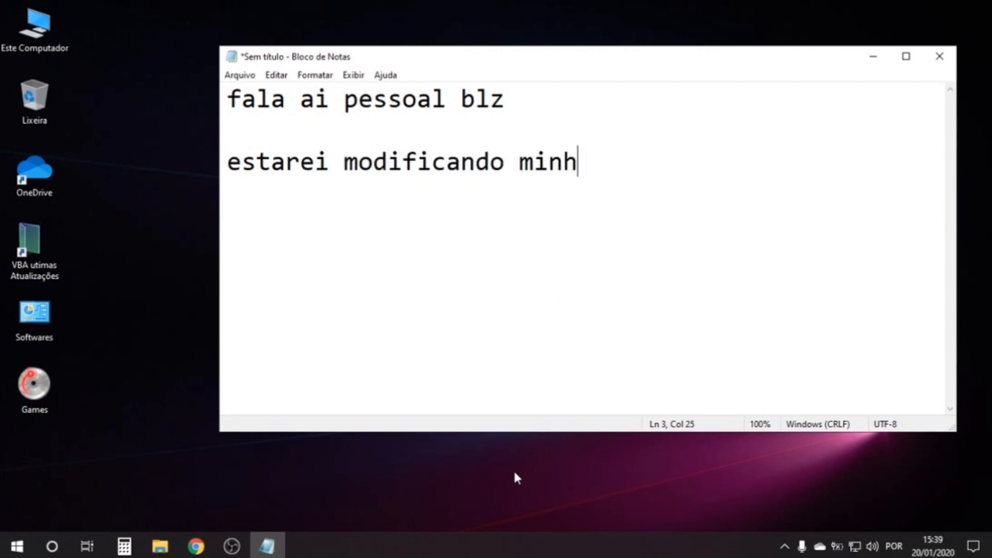
pyautogui.write('a logo do')
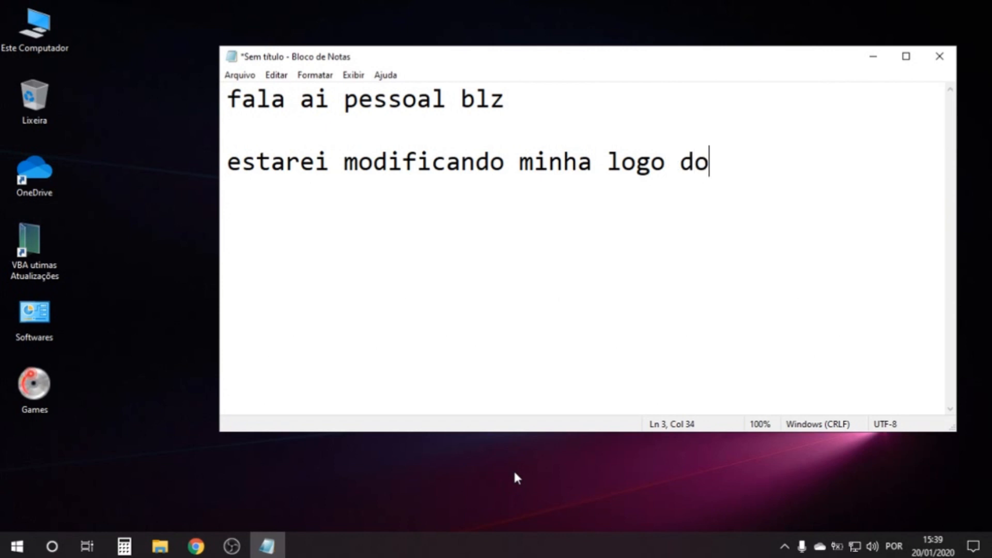
pyautogui.write(' canal')
pyautogui.press('Return')
pyautogui.write('acompanhe')
pyautogui.press('Return')
# - Minimize Notepad and open aletube.psd in Photoshop from the Logo AleTube folder inside Documentos, Arquivos Designe on OneDrive
pyautogui.click(873, 56)
pyautogui.doubleClick(34, 185)
pyautogui.doubleClick(289, 201)
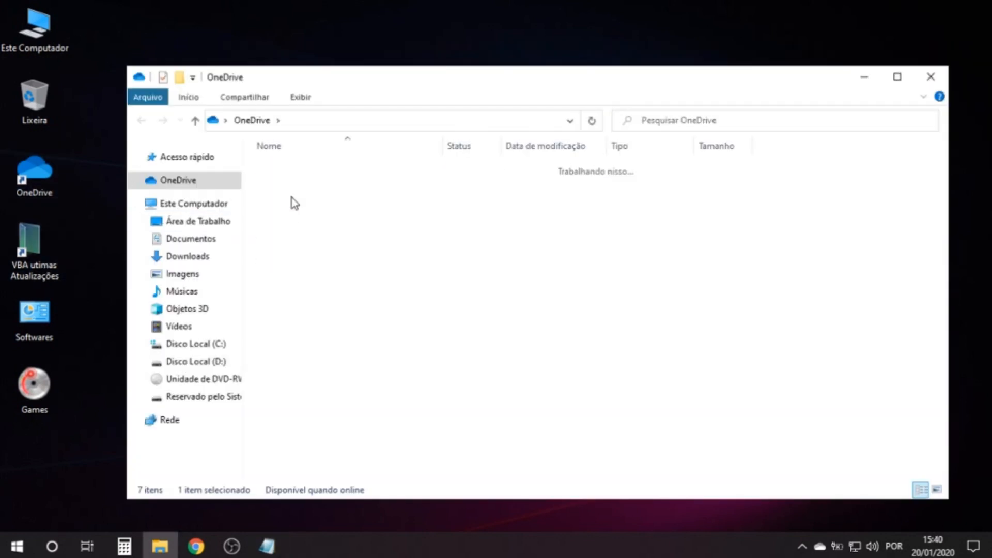
pyautogui.doubleClick(289, 199)
pyautogui.doubleClick(293, 280)
pyautogui.doubleClick(299, 200)
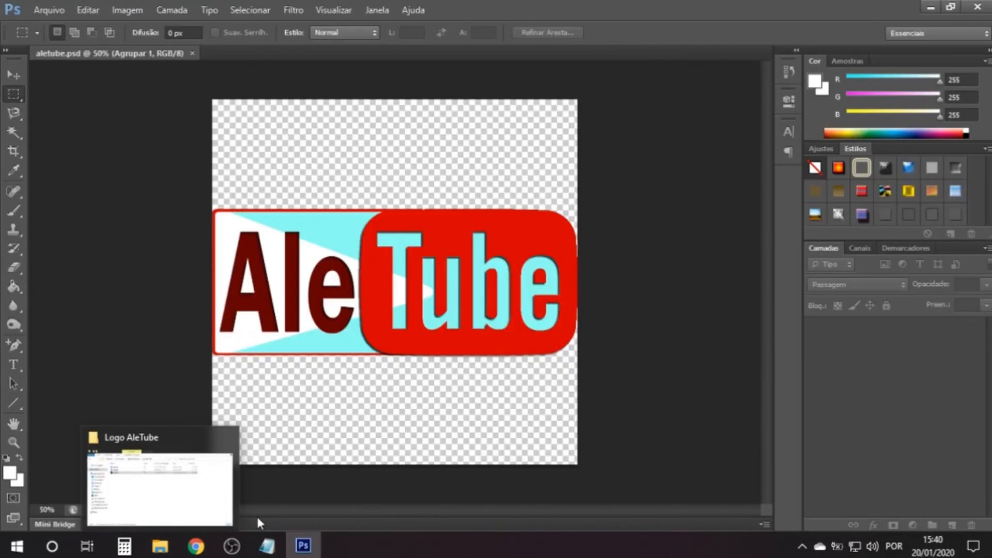
# - Switch to File Explorer and make a backup copy of aletube.psd in the Logo AleTube folder
pyautogui.click(160, 546)
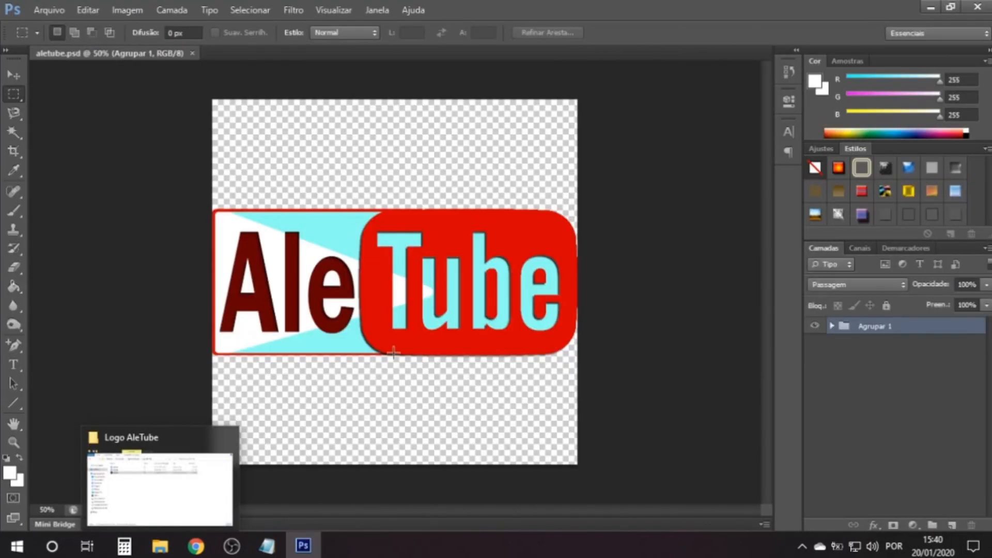
pyautogui.hotkey('ctrl', 'v')
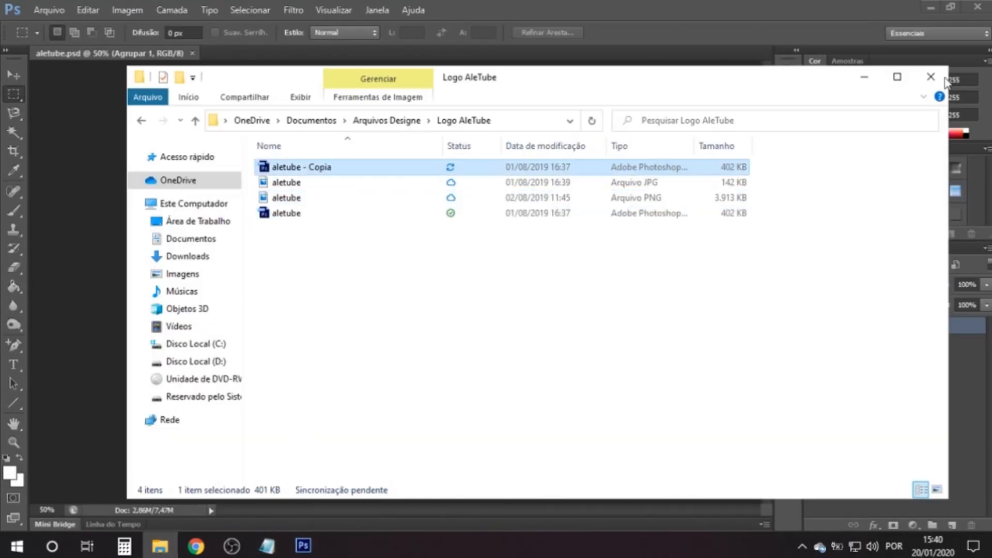
pyautogui.click(160, 547)
# - Switch to Notepad and replace all of its text with "pensei em colocar meu nome"
pyautogui.click(267, 547)
pyautogui.moveTo(382, 202); pyautogui.dragTo(202, 94)
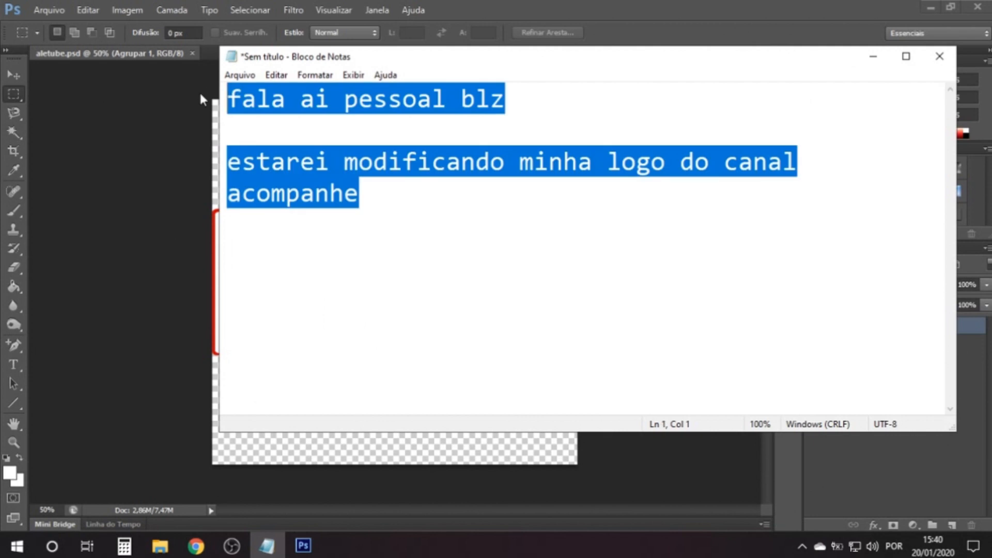
pyautogui.write('pensei em colocar meu nome')
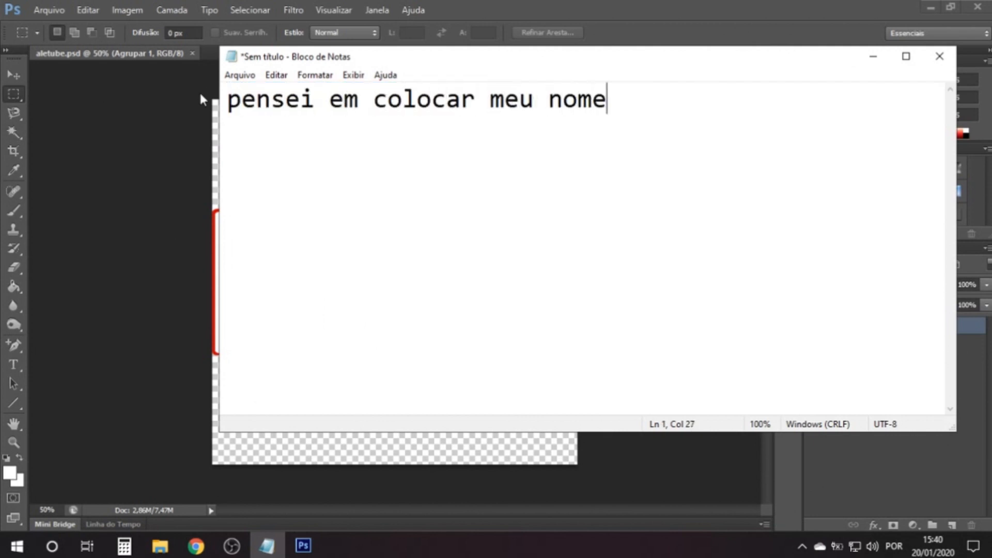
pyautogui.write(' completo')
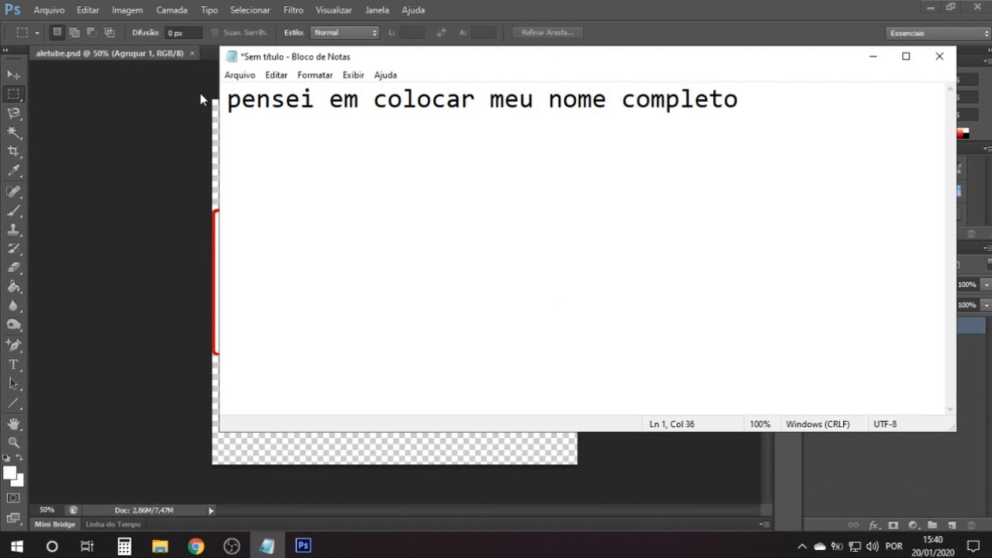
pyautogui.press('BackSpace')
pyautogui.press('BackSpace')
pyautogui.press('BackSpace')
pyautogui.press('BackSpace')
pyautogui.press('BackSpace')
pyautogui.press('BackSpace')
pyautogui.press('BackSpace')
pyautogui.press('BackSpace')
# - Continue the sentence with "apenas com o TUBE em baixo", add "vou tentar agora" below a blank line, and minimize Notepad
pyautogui.write('apenas com o TUBE em baixo')
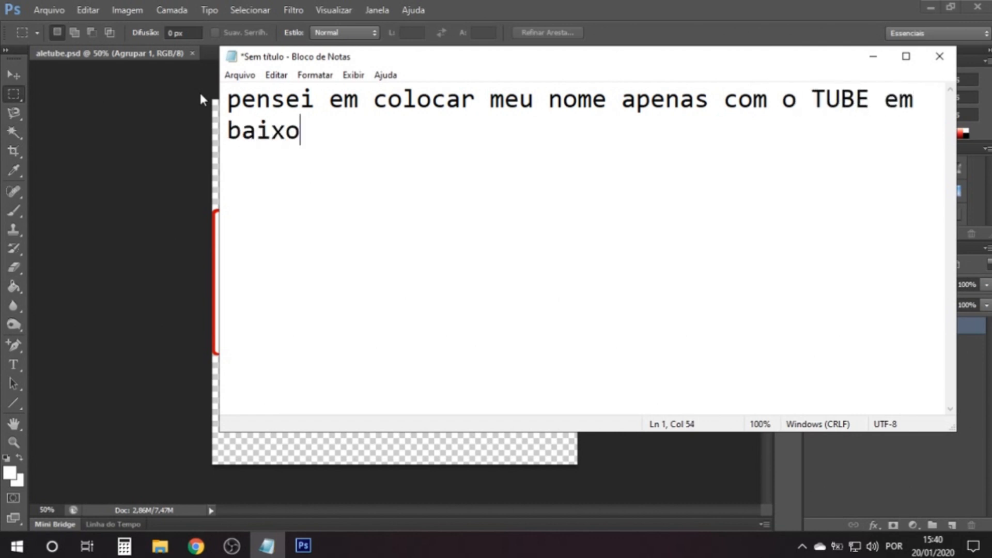
pyautogui.press('Return')
pyautogui.press('Return')
pyautogui.write('vou tentar agora')
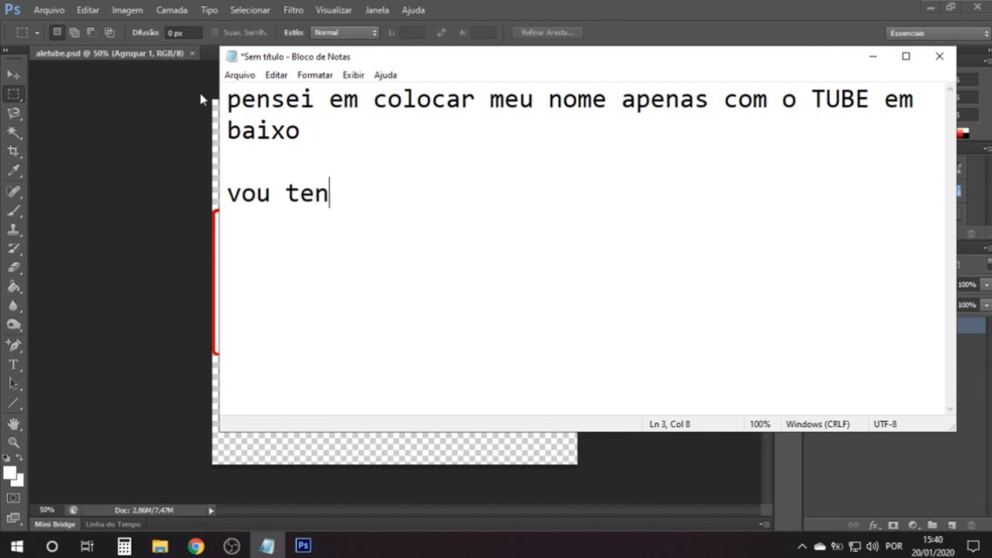
pyautogui.press('Return')
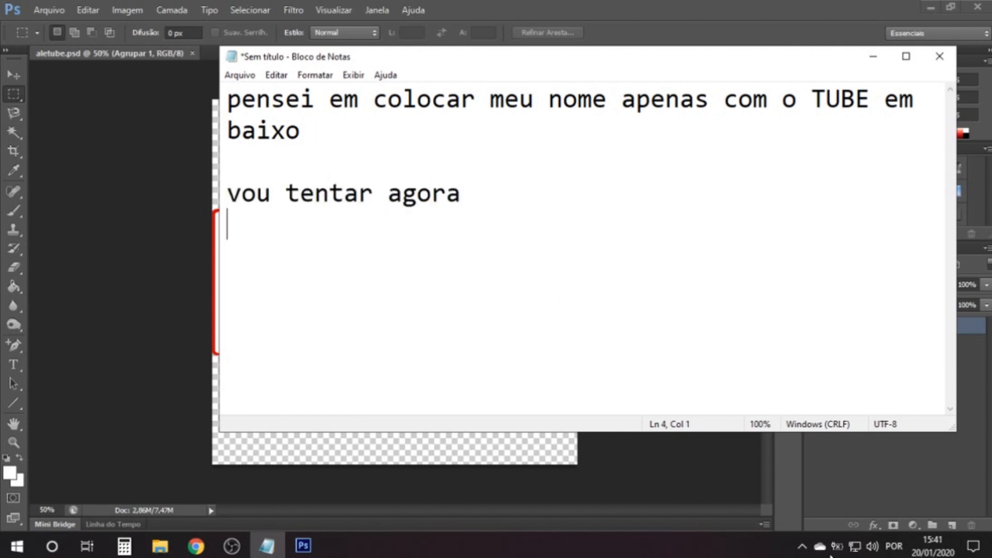
pyautogui.click(874, 56)
# - Scale the red Tube badge to about 33.7% and place it just after the "e" of Ale, at the panel's lower edge
pyautogui.click(14, 76)
pyautogui.moveTo(465, 284); pyautogui.dragTo(408, 323)
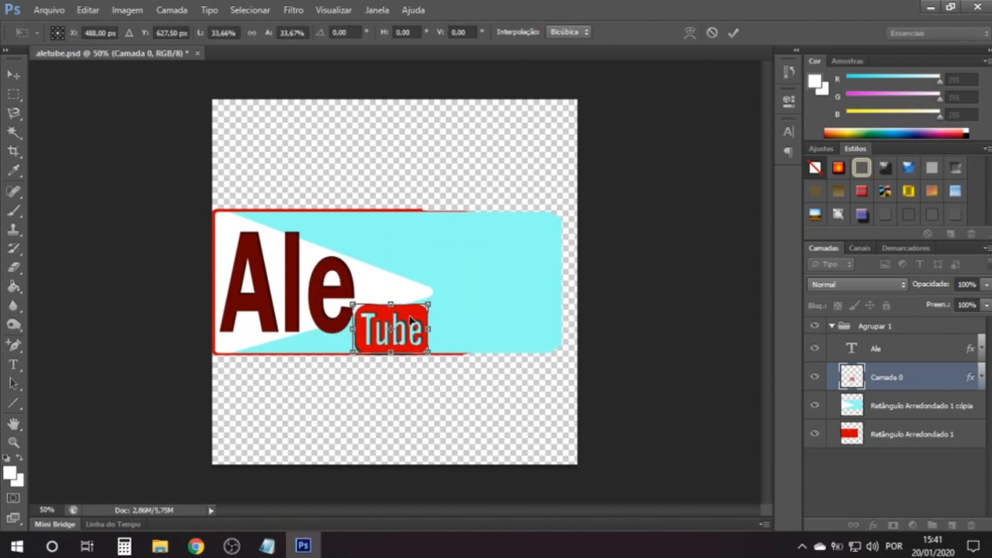
pyautogui.press('Return')
# - Extend the "Ale" text with a gap above the Tube badge followed by "io"
pyautogui.click(355, 295)
pyautogui.press('t')
pyautogui.click(442, 32)
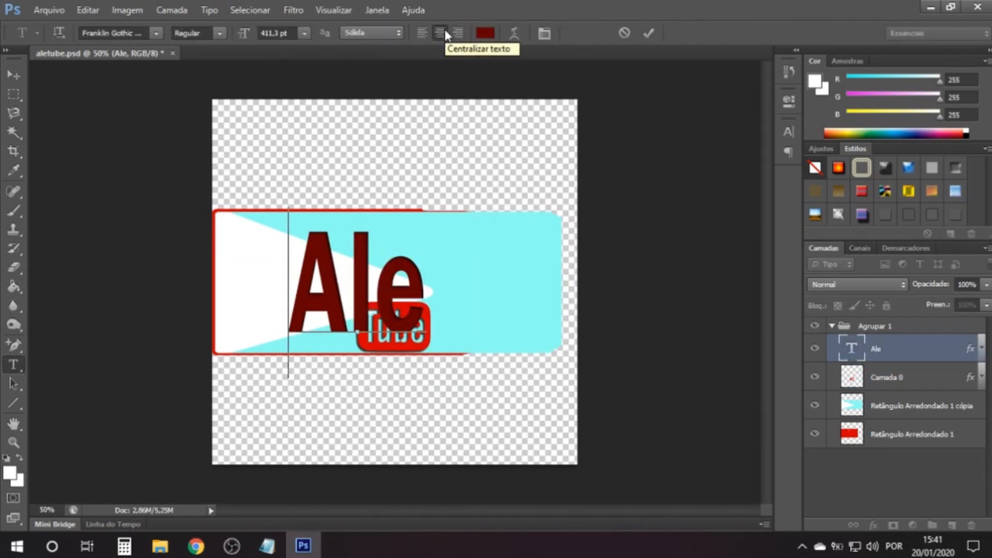
pyautogui.press('BackSpace')
pyautogui.press('BackSpace')
pyautogui.press('BackSpace')
pyautogui.press('BackSpace')
pyautogui.press('BackSpace')
pyautogui.write('io')
pyautogui.click(407, 279)
pyautogui.click(14, 76)
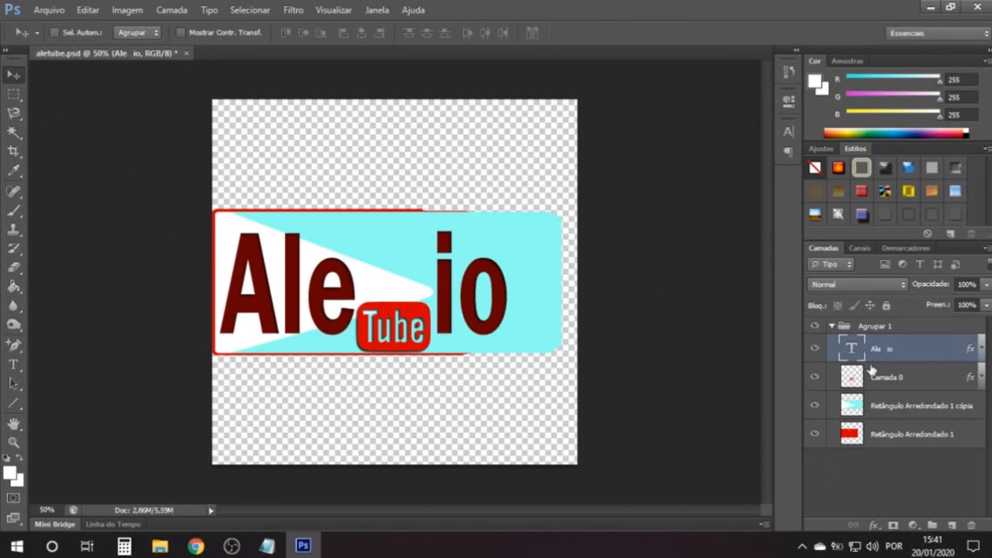
# - Duplicate the logo's text layer above the original and change the copy's text to "s"
pyautogui.moveTo(471, 296); pyautogui.dragTo(471, 196)
pyautogui.press('t')
pyautogui.click(237, 197)
pyautogui.hotkey('ctrl', 'a')
pyautogui.write('s')
# - Move the "s" into the gap above the Tube badge and scale it down to fit there
pyautogui.click(14, 77)
pyautogui.moveTo(392, 182); pyautogui.dragTo(405, 251)
pyautogui.hotkey('ctrl', 't')
pyautogui.moveTo(421, 343); pyautogui.dragTo(408, 263)
pyautogui.press('Return')
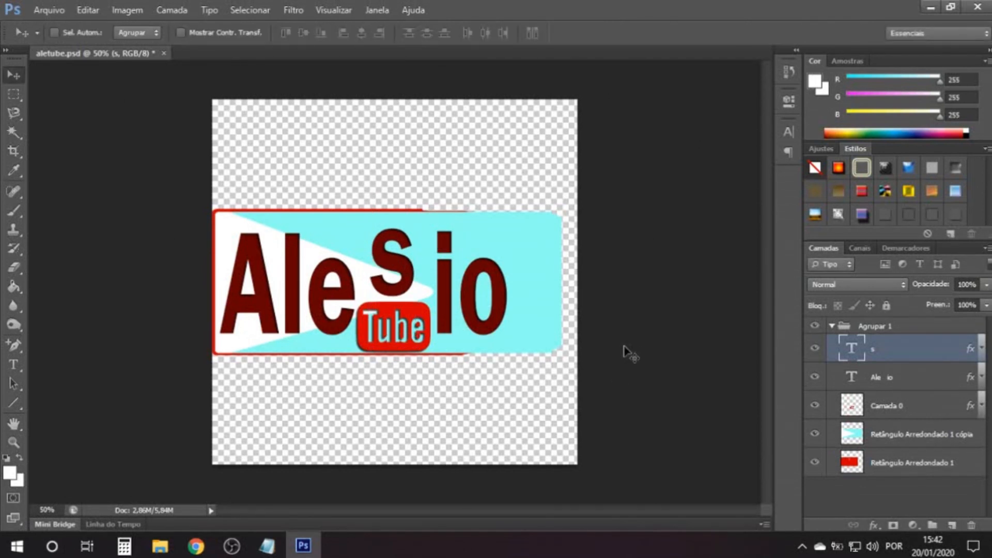
# - Try widening the red layer Retângulo Arredondado 1 to the right, and delete that layer instead
pyautogui.click(890, 467)
pyautogui.hotkey('ctrl', 't')
pyautogui.moveTo(493, 282); pyautogui.dragTo(567, 282)
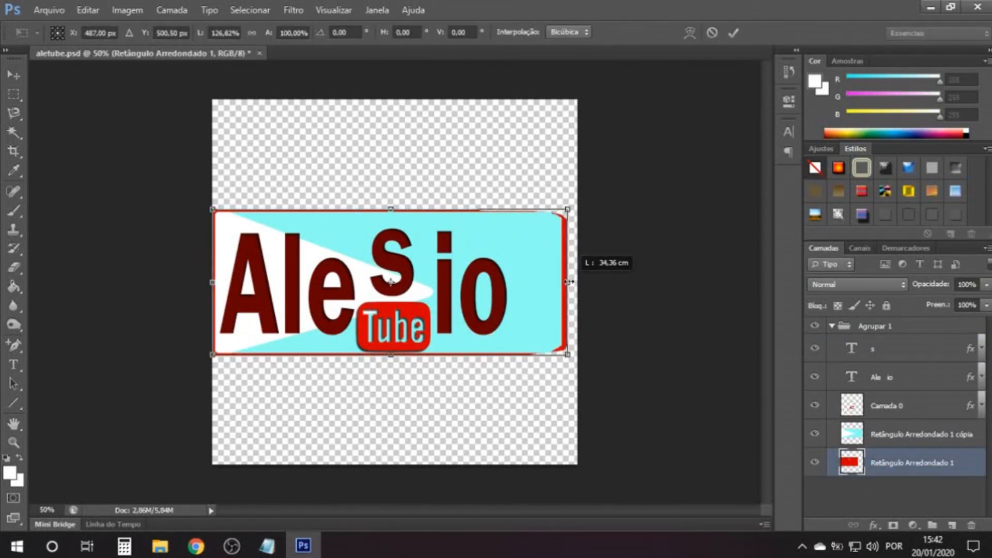
pyautogui.press('Delete')
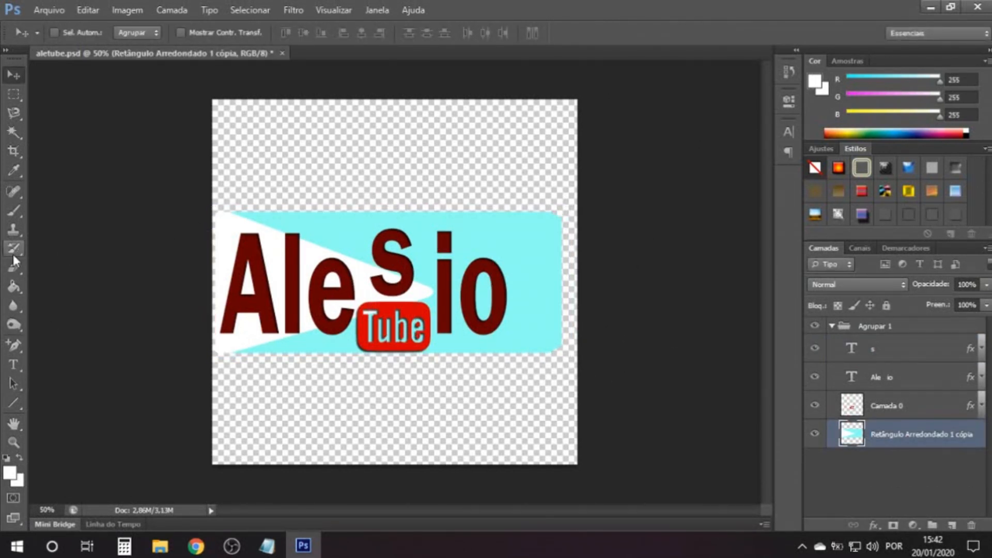
# - Draw a red-filled rounded rectangle over the whole light blue panel and send it behind the panel's layer
pyautogui.moveTo(14, 404); pyautogui.dragTo(58, 411)
pyautogui.click(58, 413)
pyautogui.click(145, 33)
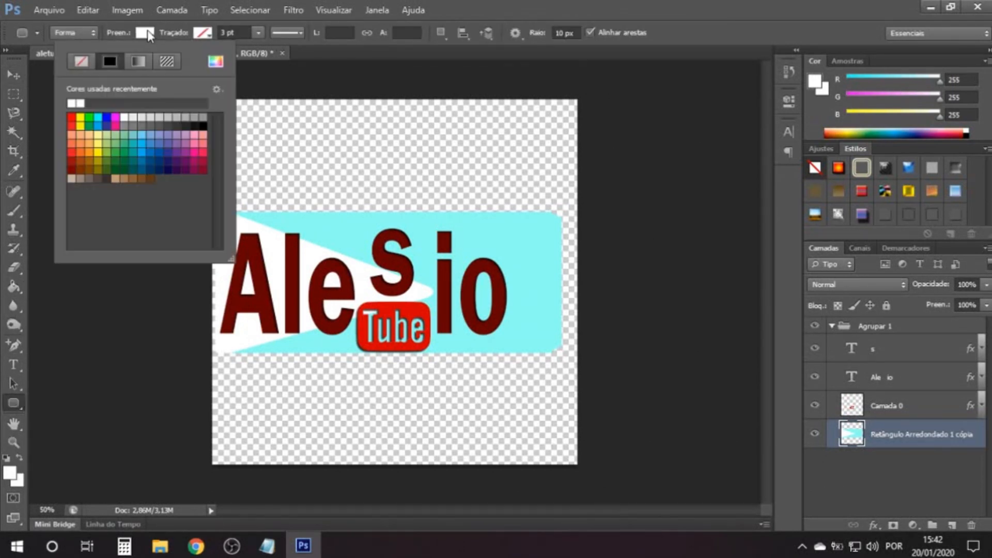
pyautogui.click(73, 117)
pyautogui.rightClick(73, 118)
pyautogui.click(317, 253)
pyautogui.click(316, 253)
pyautogui.click(466, 240)
pyautogui.moveTo(214, 210); pyautogui.dragTo(563, 353)
pyautogui.hotkey('ctrl', '[')
pyautogui.press('v')
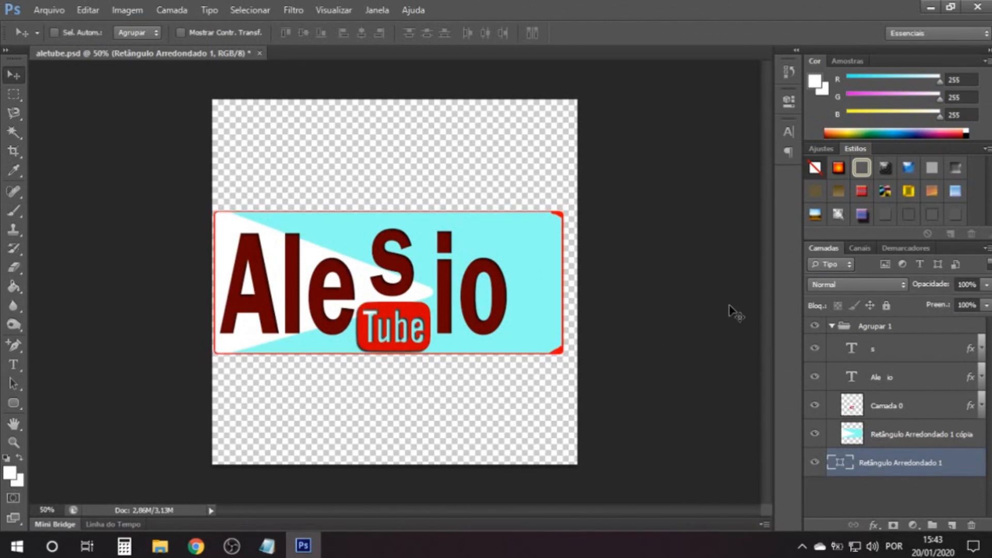
# - Enlarge the red rounded rectangle slightly on all sides so it forms a border around the light blue panel
pyautogui.hotkey('ctrl', 't')
pyautogui.moveTo(562, 212); pyautogui.dragTo(566, 209)
pyautogui.scroll(4, 563, 212)
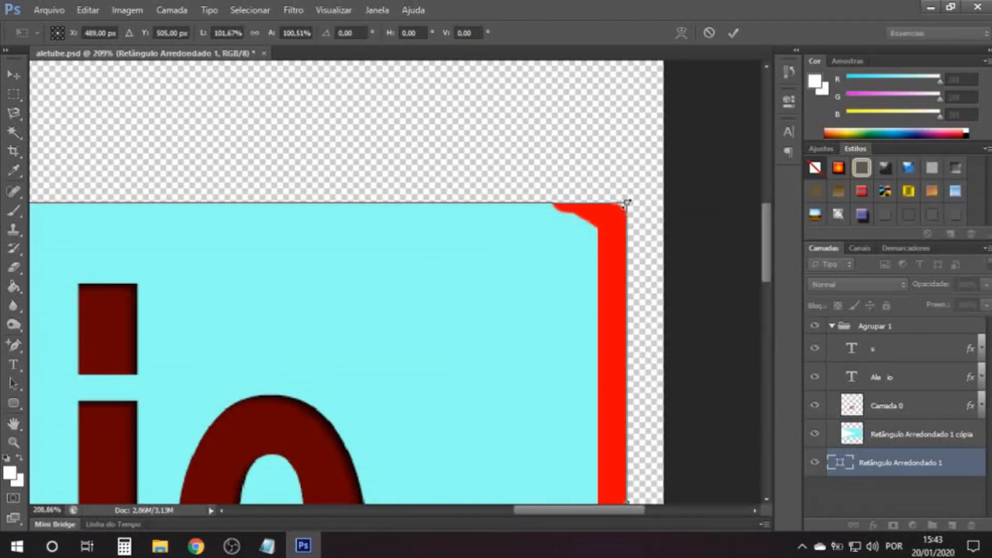
pyautogui.scroll(-5, 568, 284)
pyautogui.hscroll(-10, 568, 285)
pyautogui.scroll(5, 466, 269)
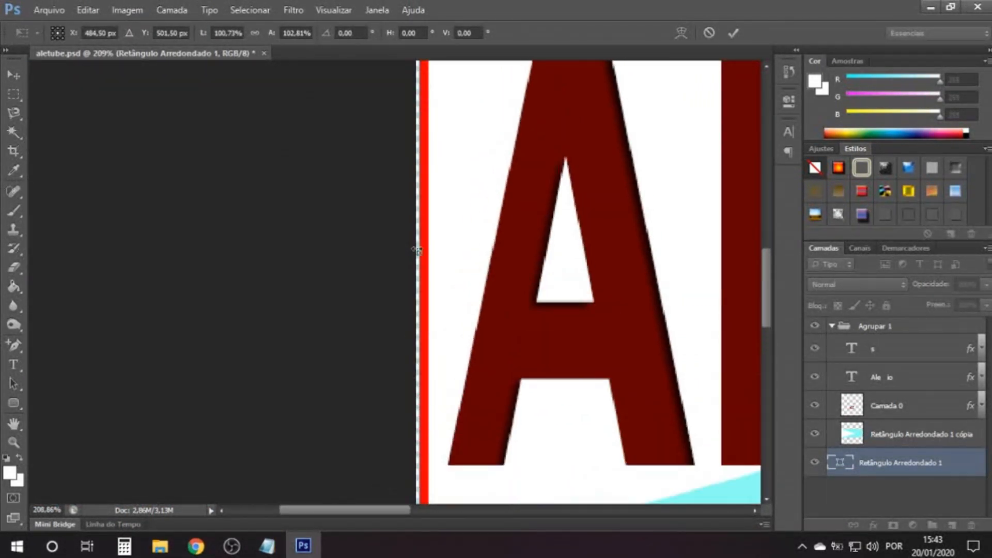
pyautogui.hotkey('ctrl', '0')
pyautogui.press('Return')
# - Shrink both rounded rectangle layers together to about 87.5% width and 96.8% height, fitting them around the text
pyautogui.click(907, 434)
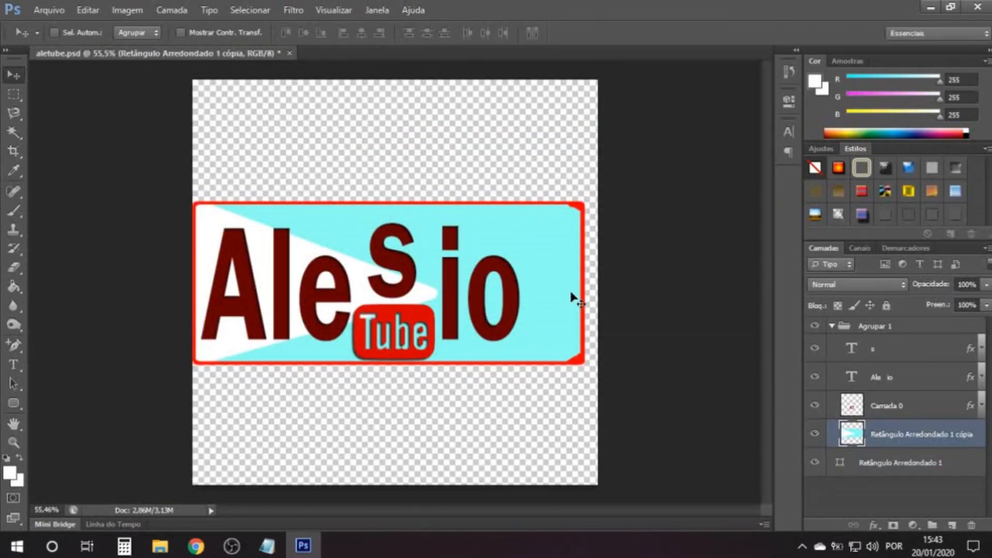
pyautogui.click(900, 463)
pyautogui.keyDown('ctrl'); pyautogui.click(899, 435); pyautogui.keyUp('ctrl')
pyautogui.hotkey('ctrl', 't')
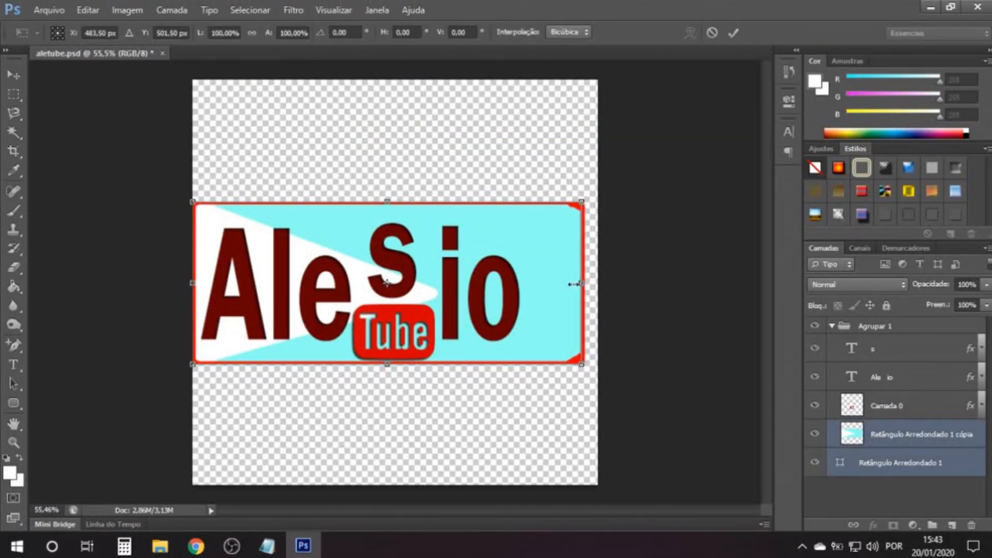
pyautogui.moveTo(584, 283); pyautogui.dragTo(532, 286)
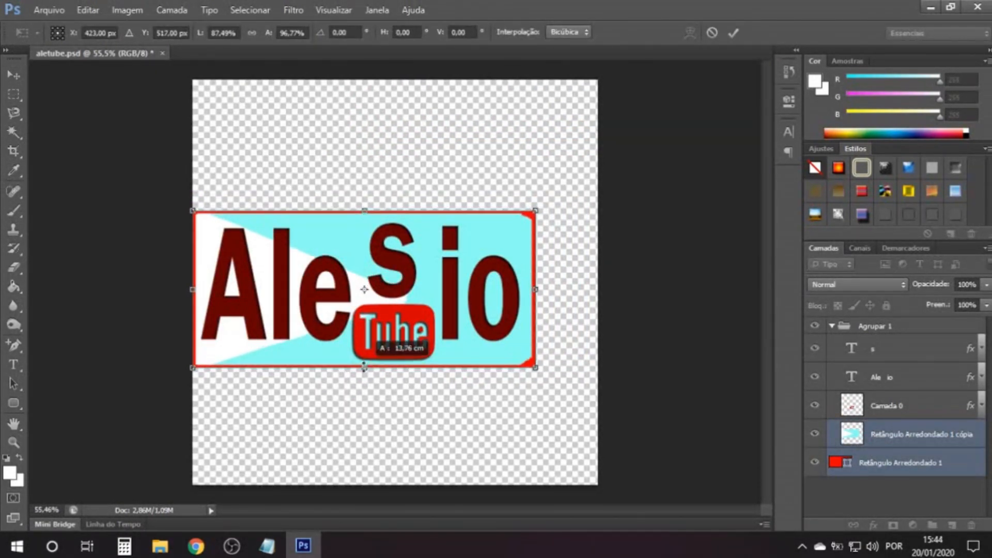
pyautogui.press('Return')
# - Nudge the whole group Agrupar 1 to the right until the logo is horizontally centred on the canvas
pyautogui.click(853, 327)
pyautogui.press('Left')
pyautogui.press('Left')
pyautogui.press('Left')
pyautogui.press('Left')
pyautogui.press('Left')
pyautogui.press('Left')
pyautogui.press('Left')
pyautogui.press('Left')
pyautogui.press('Left')
pyautogui.press('Left')
pyautogui.press('Left')
pyautogui.press('Left')
pyautogui.press('Left')
pyautogui.press('Left')
pyautogui.press('Left')
pyautogui.press('Left')
pyautogui.press('Left')
pyautogui.press('Left')
pyautogui.moveTo(882, 462)
pyautogui.mouseDown()
pyautogui.moveTo(888, 336)
pyautogui.moveTo(882, 473)
pyautogui.mouseUp()
pyautogui.click(832, 327)
pyautogui.press('Right')
pyautogui.press('Right')
pyautogui.press('Right')
pyautogui.press('Right')
pyautogui.press('Right')
pyautogui.press('Right')
pyautogui.press('Right')
pyautogui.press('Right')
pyautogui.press('Right')
pyautogui.press('Right')
pyautogui.press('Right')
pyautogui.press('Right')
pyautogui.press('Right')
pyautogui.press('Right')
pyautogui.press('Right')
pyautogui.press('Right')
pyautogui.press('Right')
pyautogui.press('Right')
pyautogui.press('Right')
pyautogui.press('Right')
pyautogui.hotkey('shift', 'Right')
pyautogui.hotkey('shift', 'Right')
pyautogui.hotkey('shift', 'Right')
pyautogui.hotkey('shift', 'Right')
pyautogui.hotkey('shift', 'Right')
pyautogui.hotkey('shift', 'Right')
pyautogui.hotkey('shift', 'Right')
pyautogui.hotkey('shift', 'Right')
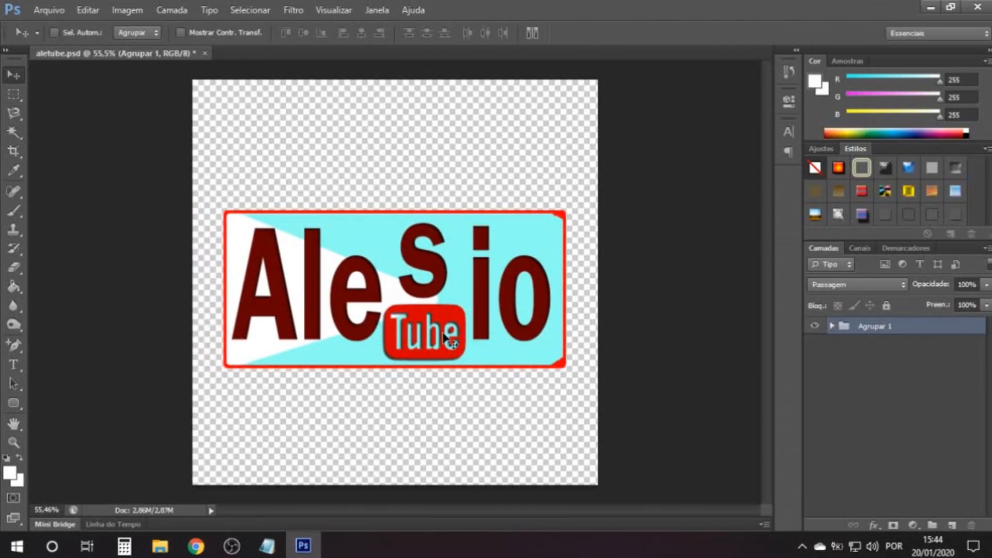
# - Paint over the irregular red patches in the light blue panel's corners with the Pencil tool, using the panel's own light blue
pyautogui.keyDown('ctrl'); pyautogui.click(565, 248); pyautogui.keyUp('ctrl')
pyautogui.scroll(10, 565, 248)
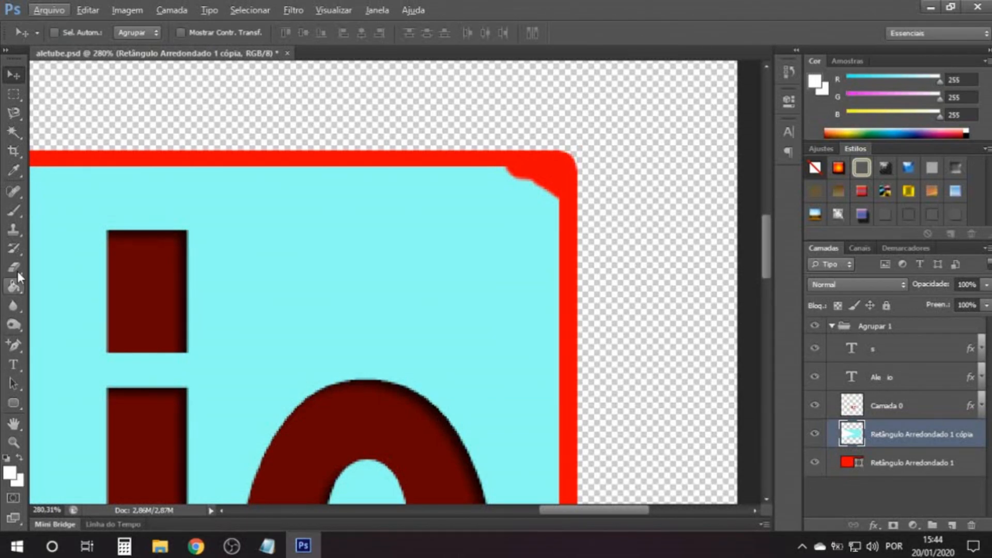
pyautogui.rightClick(14, 210)
pyautogui.click(68, 220)
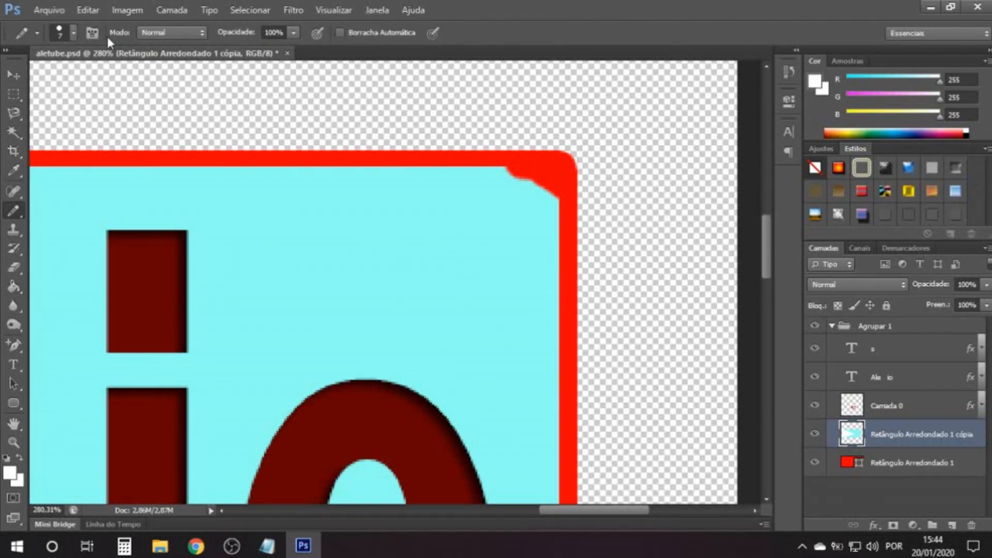
pyautogui.click(9, 472)
pyautogui.click(465, 248)
pyautogui.click(859, 324)
pyautogui.moveTo(514, 172)
pyautogui.mouseDown()
pyautogui.moveTo(549, 193)
pyautogui.moveTo(498, 173)
pyautogui.moveTo(528, 275)
pyautogui.moveTo(514, 181)
pyautogui.moveTo(523, 126)
pyautogui.moveTo(361, 241)
pyautogui.moveTo(514, 215)
pyautogui.moveTo(499, 222)
pyautogui.mouseUp()
pyautogui.scroll(17, 552, 196)
pyautogui.scroll(-5, 496, 139)
pyautogui.scroll(5, 487, 152)
pyautogui.scroll(-1, 531, 189)
pyautogui.scroll(-10, 531, 189)
pyautogui.press('v')
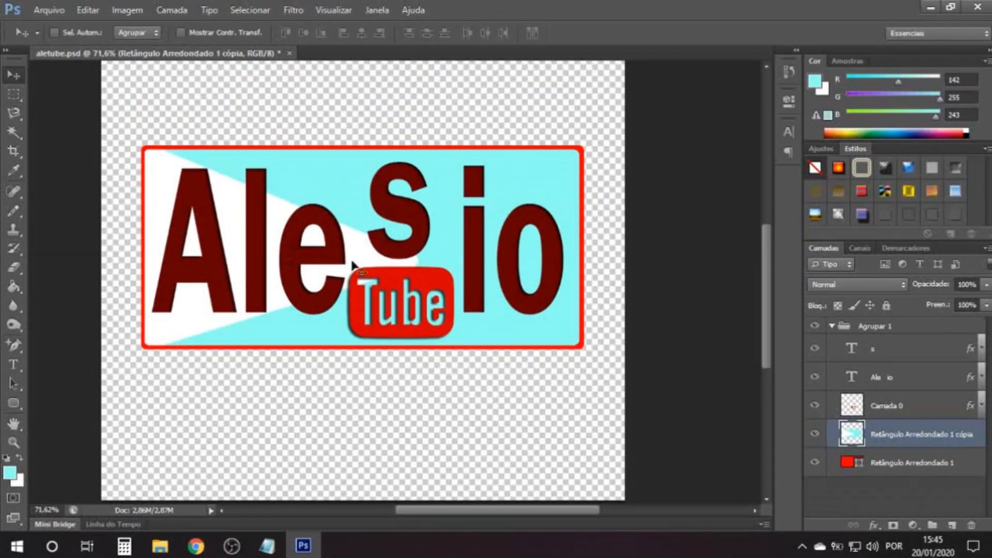
# - Move the whole group Agrupar 1 straight down a little to centre the logo vertically on the canvas
pyautogui.click(834, 326)
pyautogui.moveTo(413, 262); pyautogui.dragTo(414, 282)
pyautogui.click(833, 326)
# - Move the letter s down slightly so its upper edge lines up with the dot of the i
pyautogui.click(879, 349)
pyautogui.hotkey('ctrl', 't')
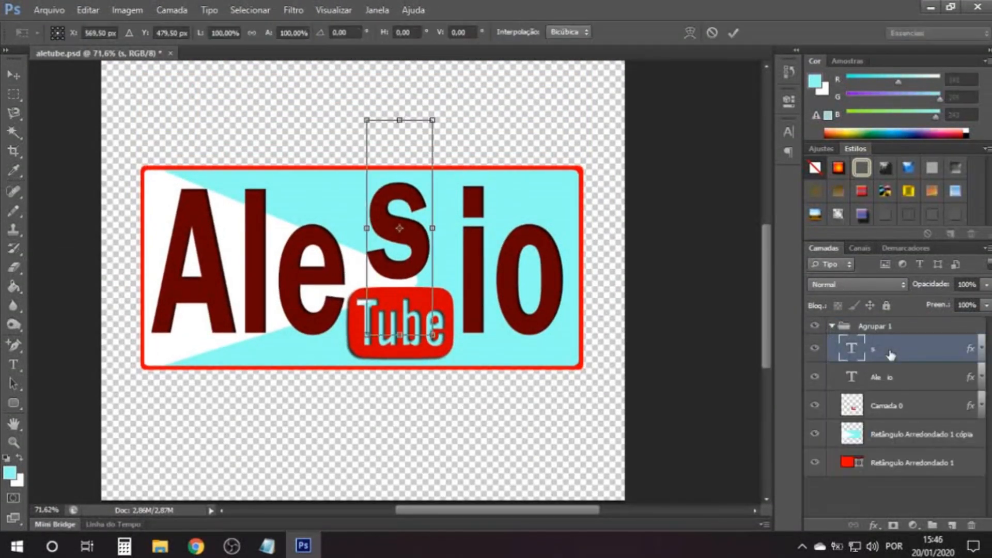
pyautogui.scroll(3, 505, 343)
pyautogui.scroll(-1, 410, 259)
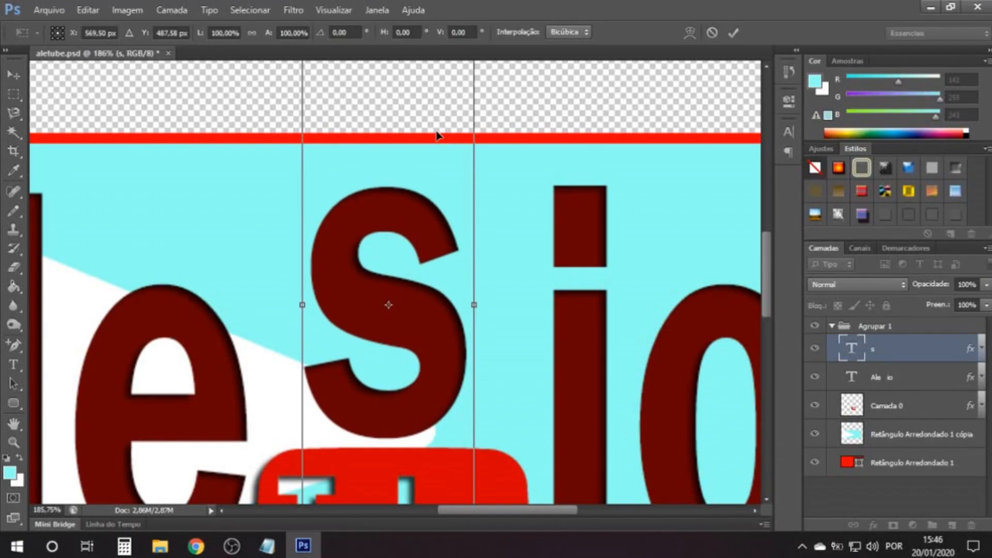
pyautogui.press('Return')
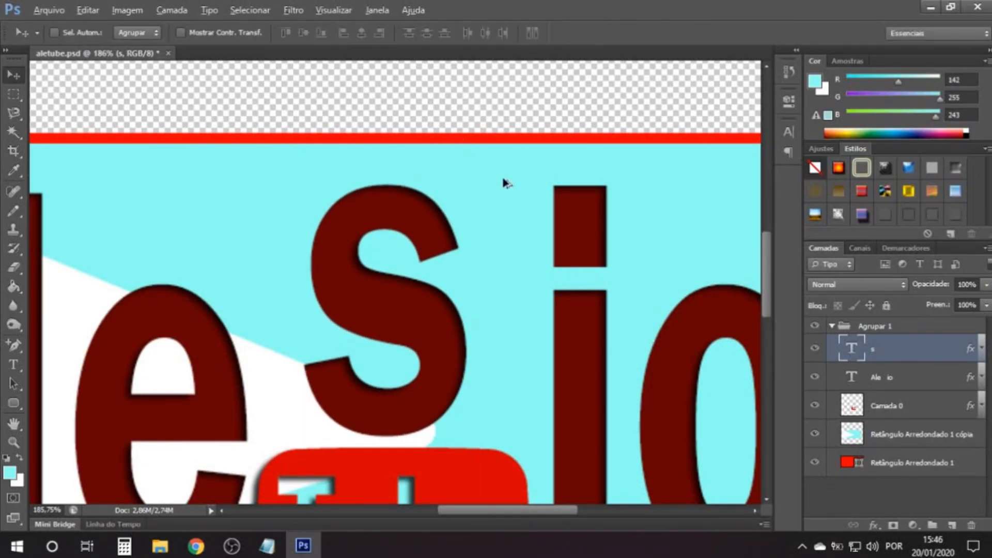
pyautogui.hotkey('ctrl', '0')
pyautogui.click(898, 416)
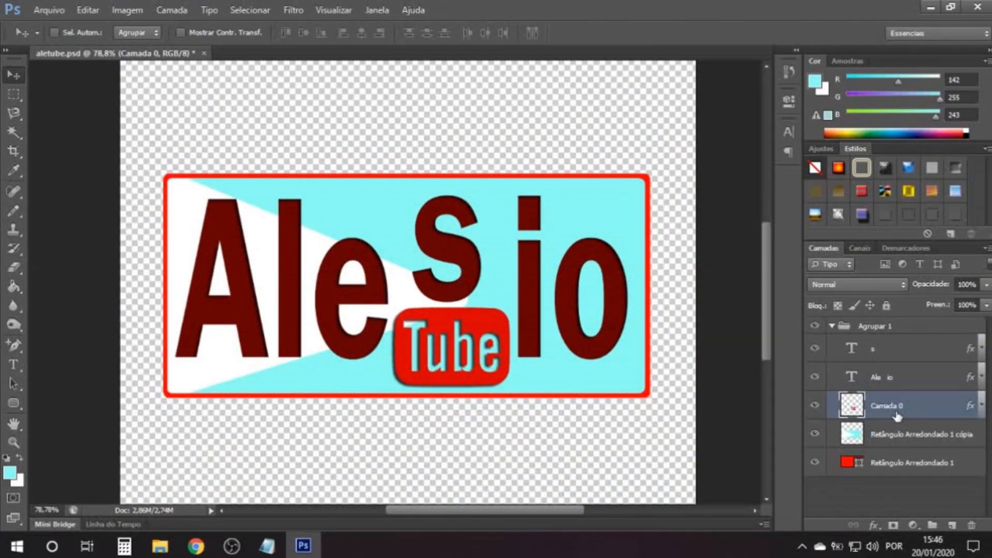
# - Switch to Notepad and write the lines "assim está melhor" and "comentem o que acharam", separated by a blank line
pyautogui.hotkey('alt', 'Tab')
pyautogui.write('está melhor')
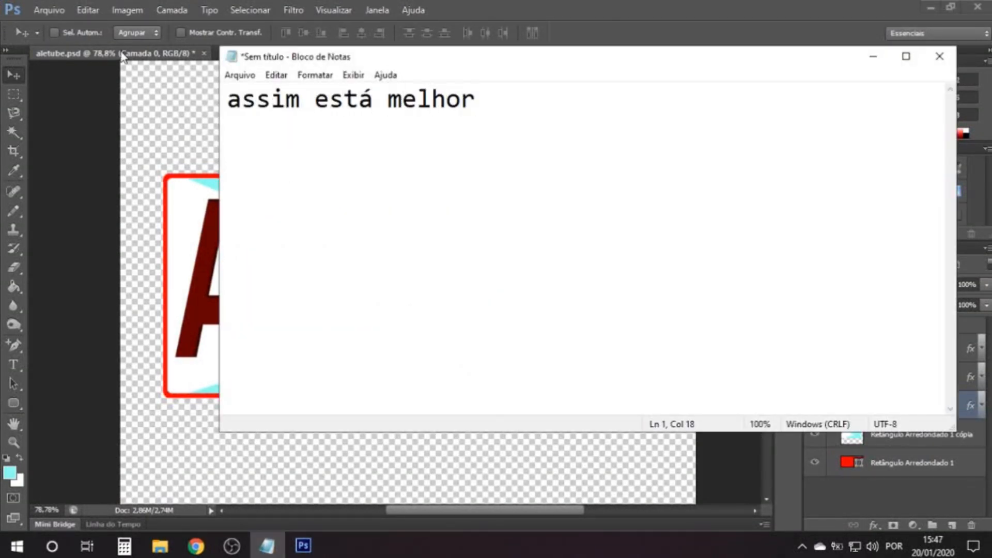
pyautogui.write('comentem e')
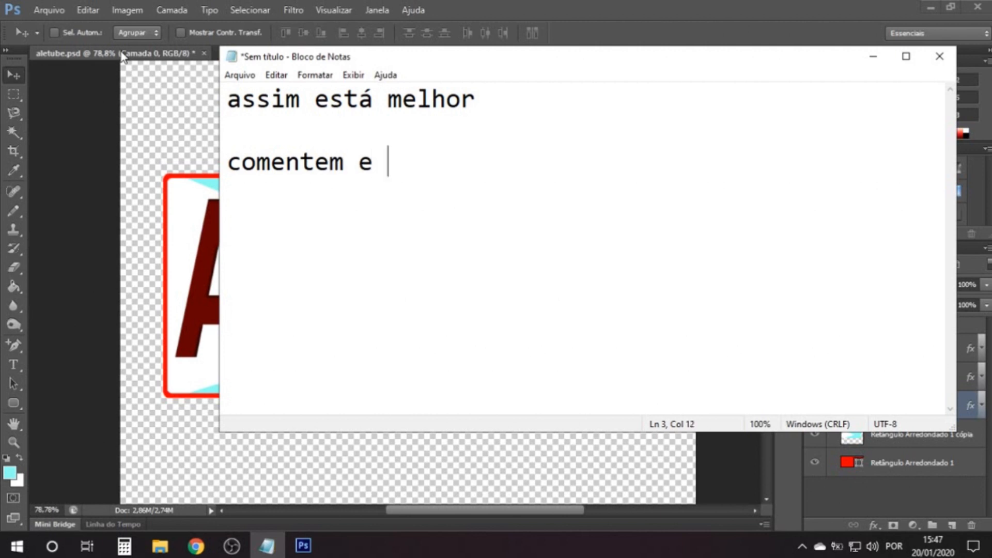
pyautogui.write('o que ahc')
pyautogui.write('a')
pyautogui.press('BackSpace')
pyautogui.press('BackSpace')
pyautogui.press('BackSpace')
pyautogui.write('hara')
pyautogui.press('BackSpace')
pyautogui.press('BackSpace')
pyautogui.press('BackSpace')
pyautogui.press('BackSpace')
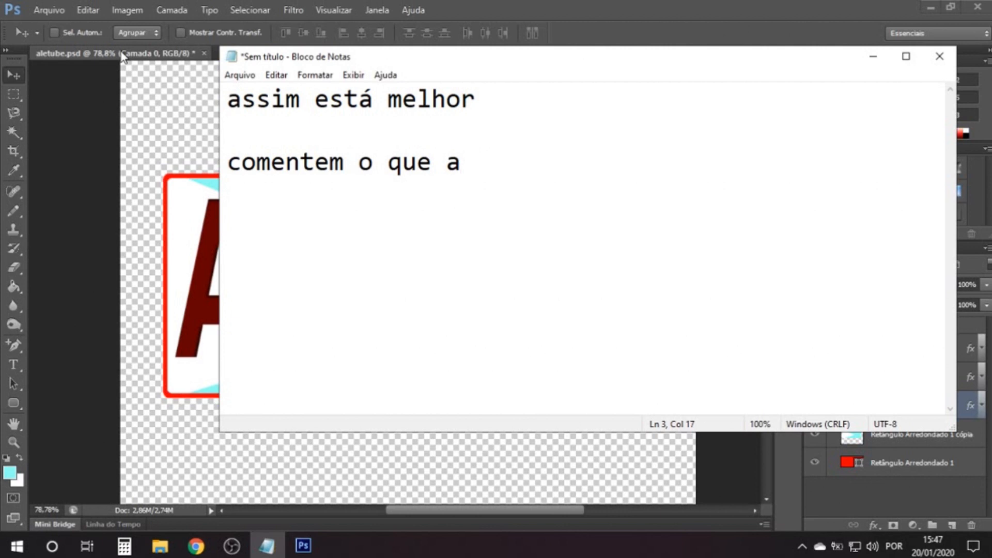
pyautogui.write('acharam  ')
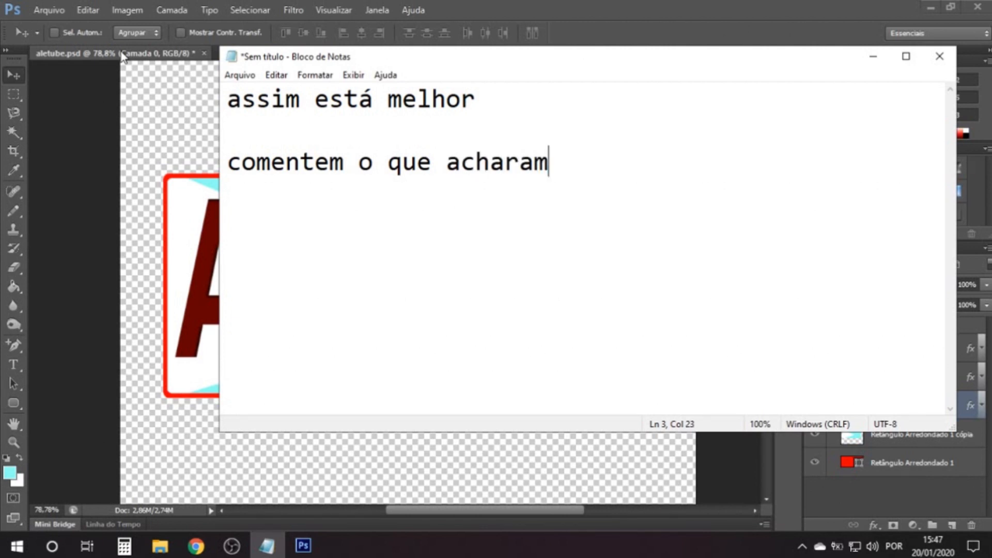
# - Add the line "valew" to the note and close Notepad without saving
pyautogui.write('valew')
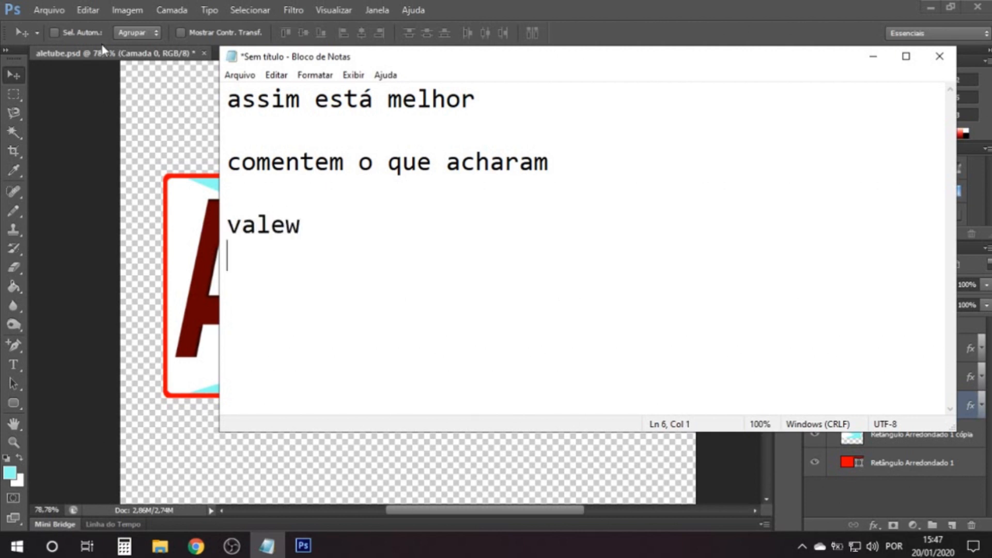
pyautogui.click(942, 58)
pyautogui.click(499, 275)
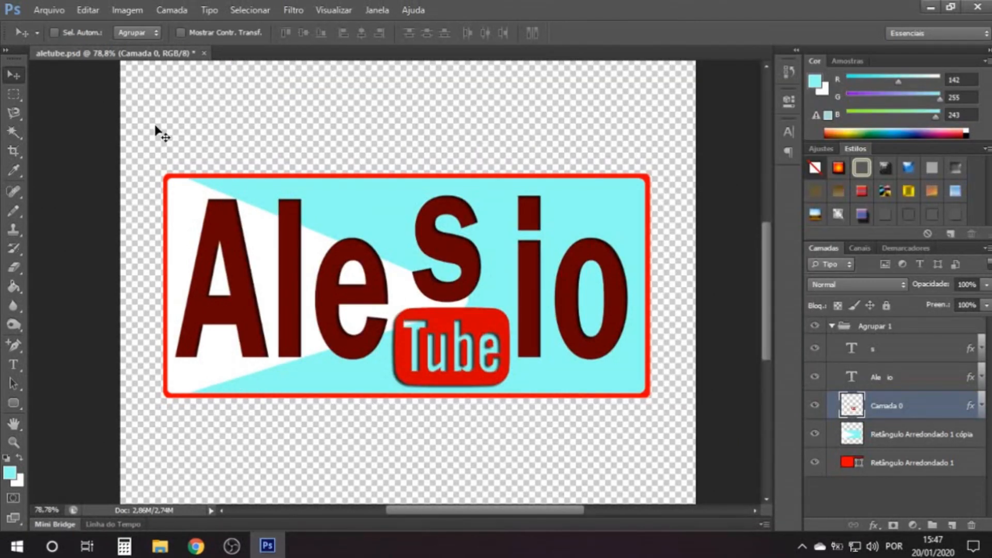
# - Save a JPEG copy of the logo as "aletube seg versão" in the Logo AleTube folder
pyautogui.hotkey('ctrl', 'shift', 's')
pyautogui.click(579, 318)
pyautogui.click(491, 411)
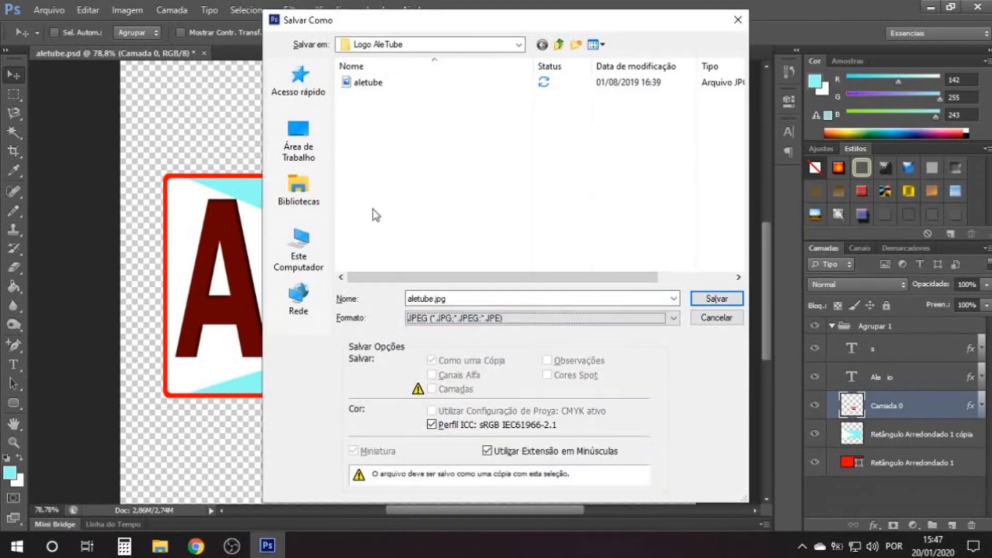
pyautogui.doubleClick(577, 298)
pyautogui.write('aletube seg versão')
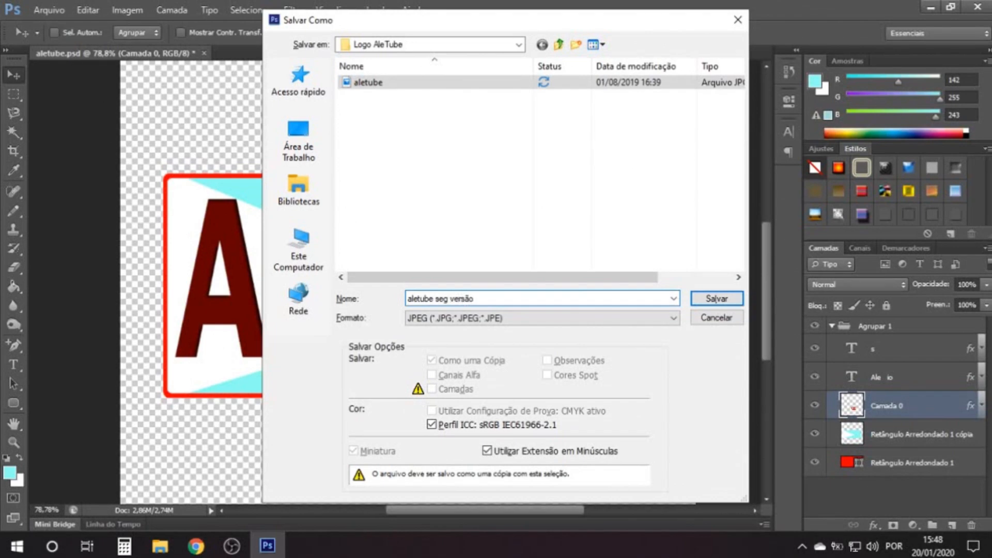
pyautogui.press('Return')
pyautogui.click(574, 135)
# - Save a PNG copy of the logo as "aletube seg versão" in the Logo AleTube folder
pyautogui.hotkey('ctrl', 'shift', 's')
pyautogui.click(610, 318)
pyautogui.click(455, 483)
pyautogui.click(432, 299)
pyautogui.write('seg versão')
pyautogui.press('Return')
pyautogui.click(564, 167)
# - Save the layered logo document in Photoshop format as "aletube seg versão"
pyautogui.hotkey('ctrl', 'shift', 's')
pyautogui.press('End')
pyautogui.write('se')
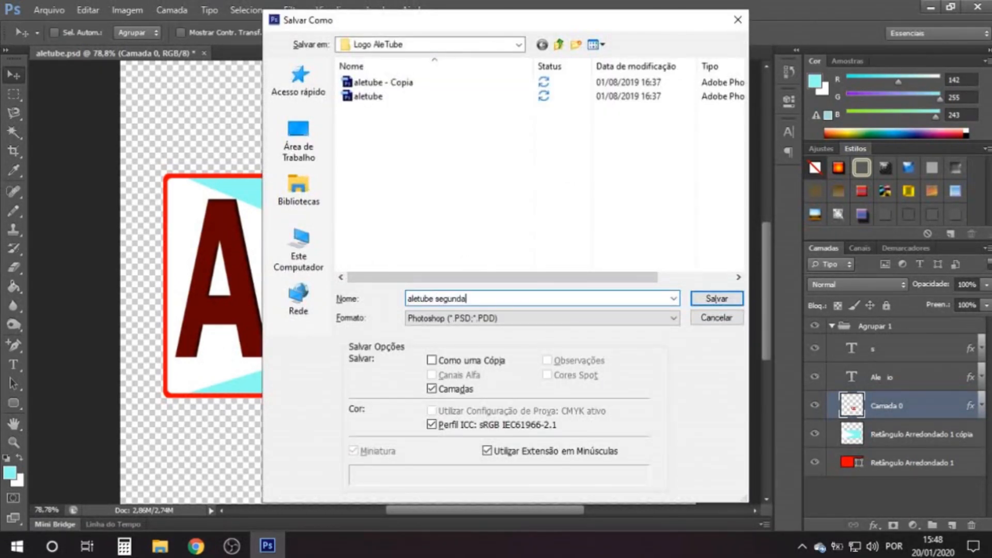
pyautogui.press('Return')
pyautogui.click(693, 162)
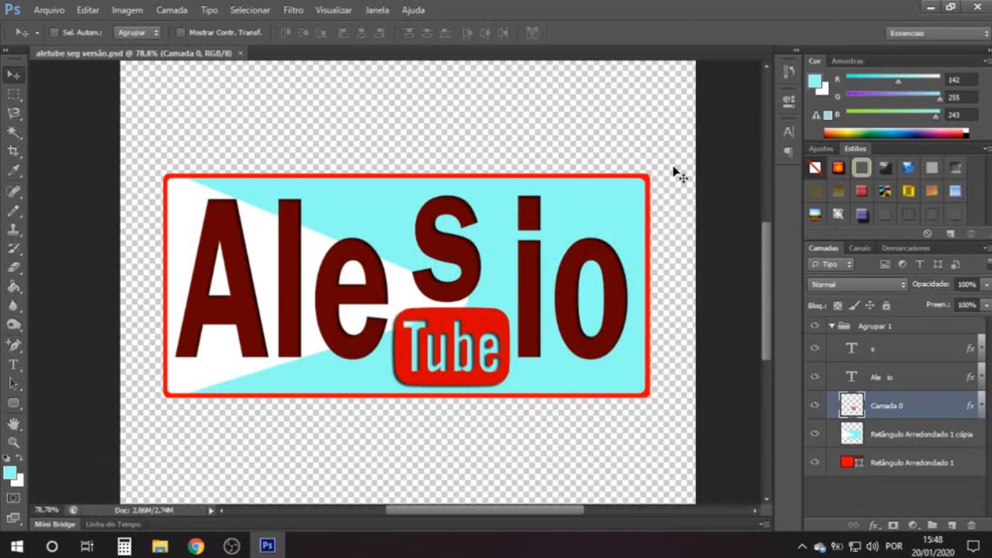
# - Switch to File Explorer, view the exported "aletube seg versão" PNG from the Logo AleTube folder, and close the image viewer
pyautogui.click(931, 7)
pyautogui.click(160, 546)
pyautogui.click(315, 199)
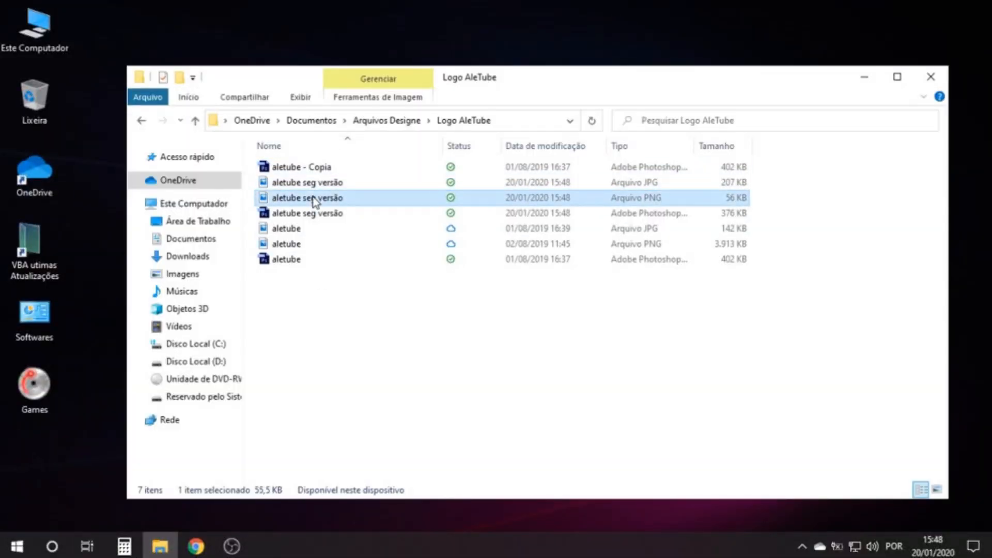
pyautogui.doubleClick(309, 199)
pyautogui.click(548, 490)
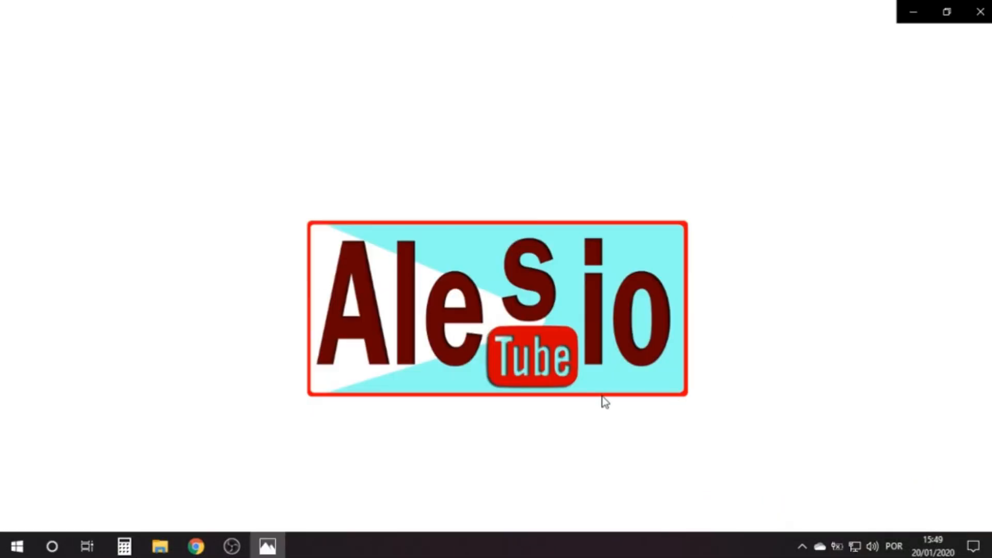
pyautogui.click(982, 13)
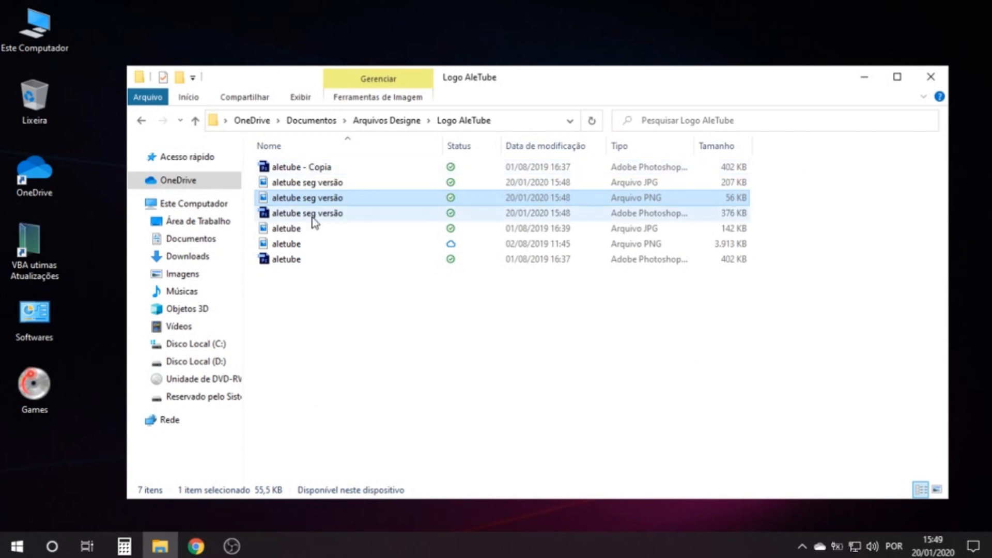
# - Open Notepad and write "esta faltando algumas coisas"
pyautogui.click(9, 555)
pyautogui.write('bloco')
pyautogui.press('Return')
pyautogui.write('esta fal')
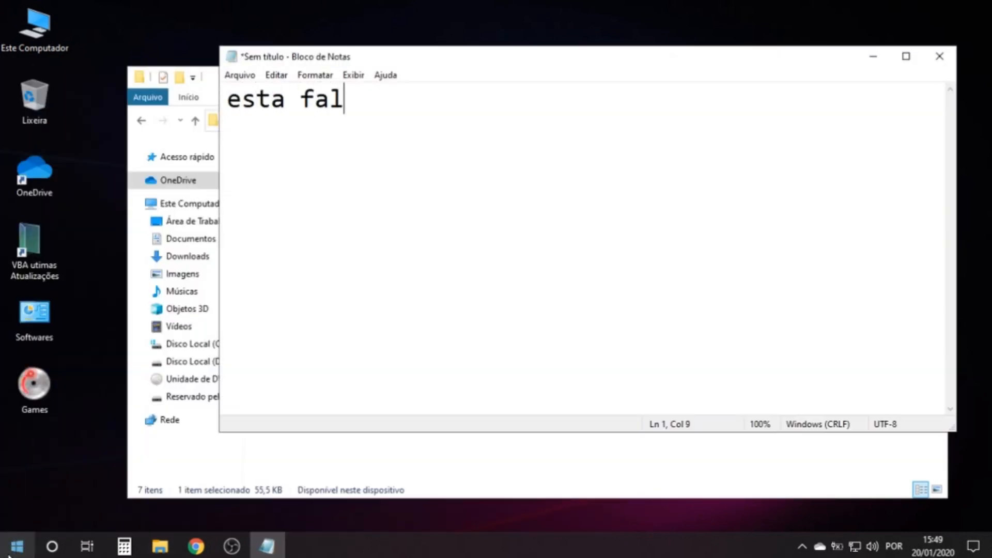
pyautogui.write('tando')
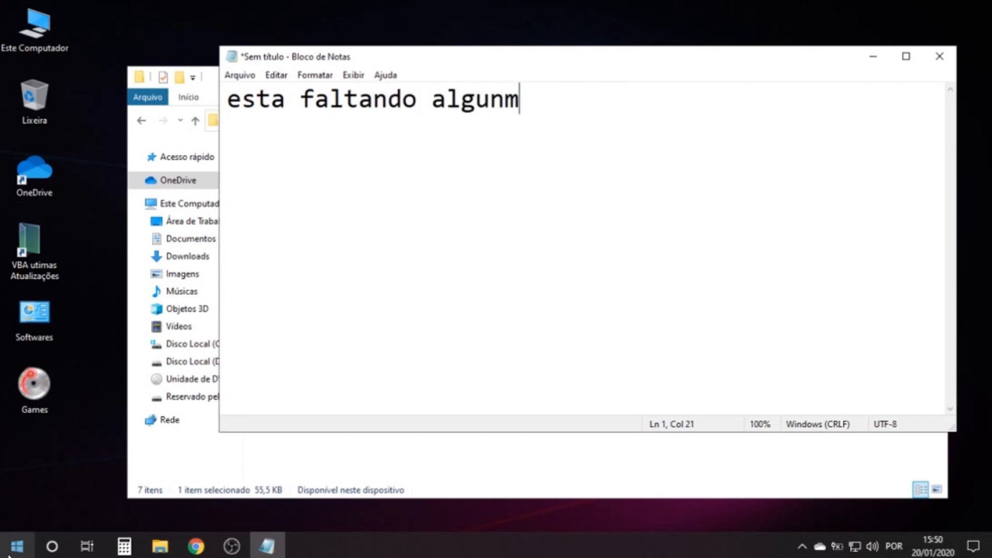
pyautogui.write('algumas coisas')
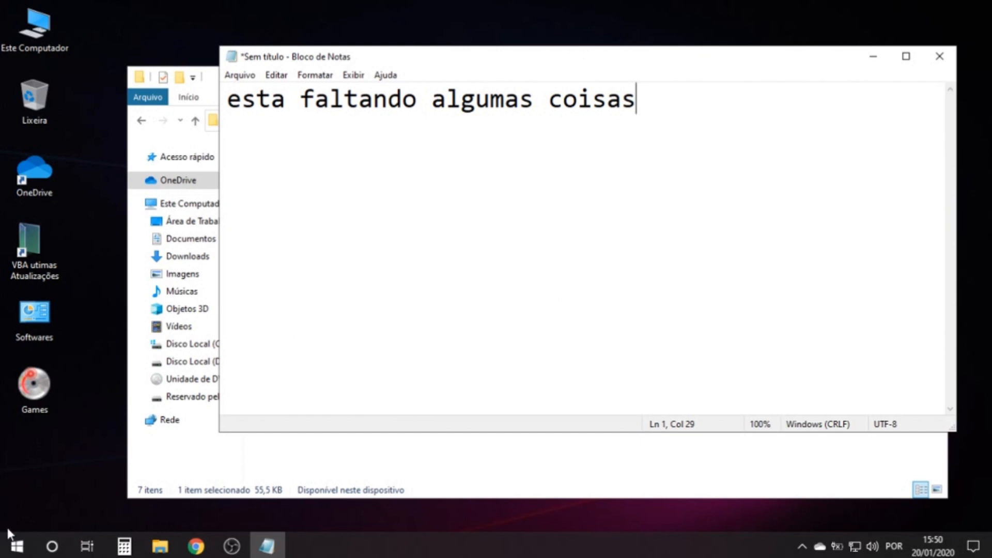
# - Delete the file "aletube - Copia" from the Logo AleTube folder in File Explorer
pyautogui.click(479, 452)
pyautogui.click(322, 168)
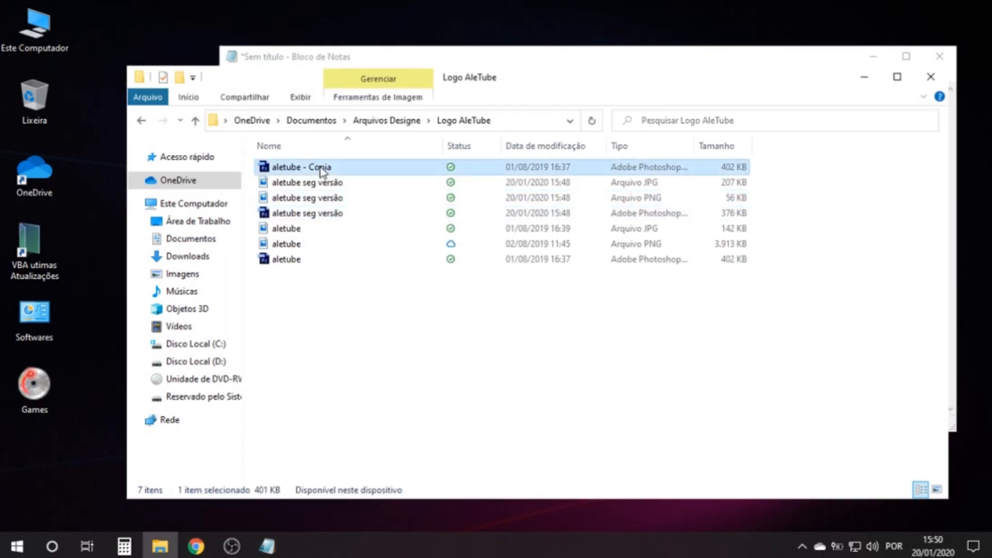
pyautogui.press('Delete')
# - Open the Photoshop file "aletube seg versão" and replace the e in the large name text with é
pyautogui.doubleClick(335, 197)
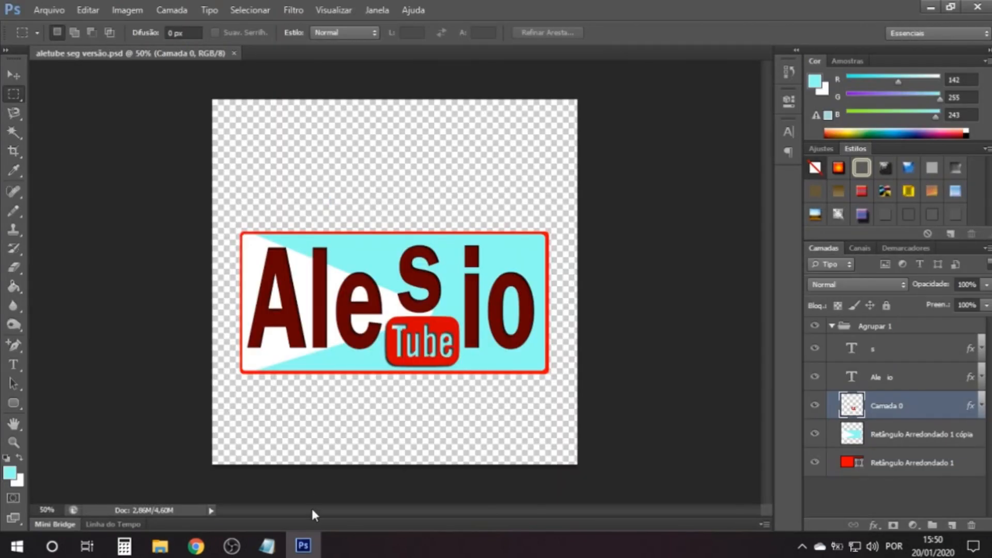
pyautogui.click(230, 548)
pyautogui.click(230, 548)
pyautogui.click(882, 385)
pyautogui.press('t')
pyautogui.moveTo(383, 300)
pyautogui.mouseDown()
pyautogui.moveTo(345, 301)
pyautogui.moveTo(381, 298)
pyautogui.mouseUp()
pyautogui.write('é io')
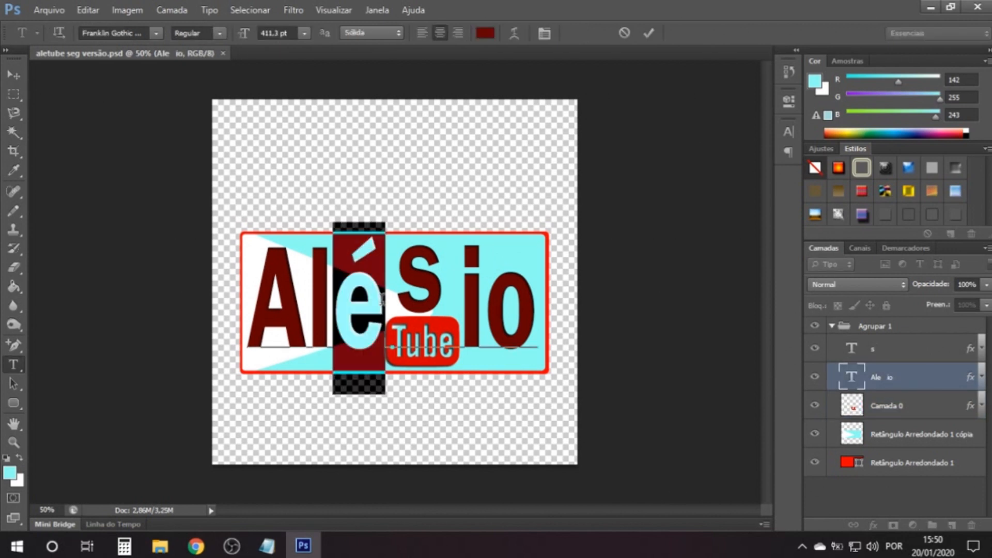
# - Reduce the é slightly and enlarge the final o of the name to the full height of the i
pyautogui.moveTo(244, 39); pyautogui.dragTo(341, 39)
pyautogui.press('End')
pyautogui.hotkey('shift', 'Left')
pyautogui.click(893, 355)
pyautogui.click(894, 383)
pyautogui.hotkey('shift', 'Right')
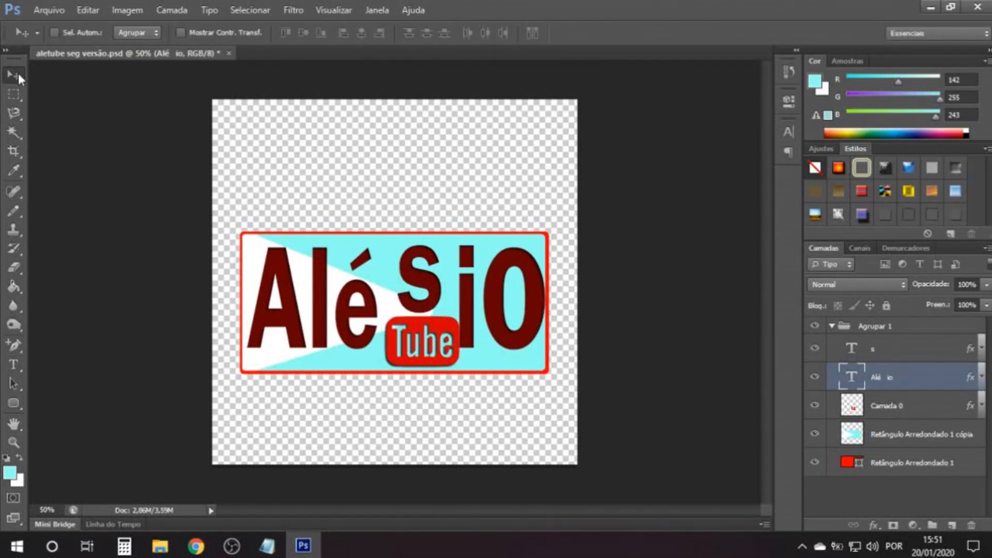
# - Nudge the large name text layer slightly to the left and down inside the panel
pyautogui.press('Left')
pyautogui.press('Left')
pyautogui.press('Left')
pyautogui.press('Left')
pyautogui.press('Down')
pyautogui.press('Down')
pyautogui.press('Down')
pyautogui.press('Down')
pyautogui.press('Down')
# - Nudge the letter s and the Tube badge on layer Camada 0 slightly to the left
pyautogui.click(896, 351)
pyautogui.press('Left')
pyautogui.press('Left')
pyautogui.press('Left')
pyautogui.click(909, 409)
pyautogui.hotkey('shift', 'Left')
pyautogui.hotkey('shift', 'Left')
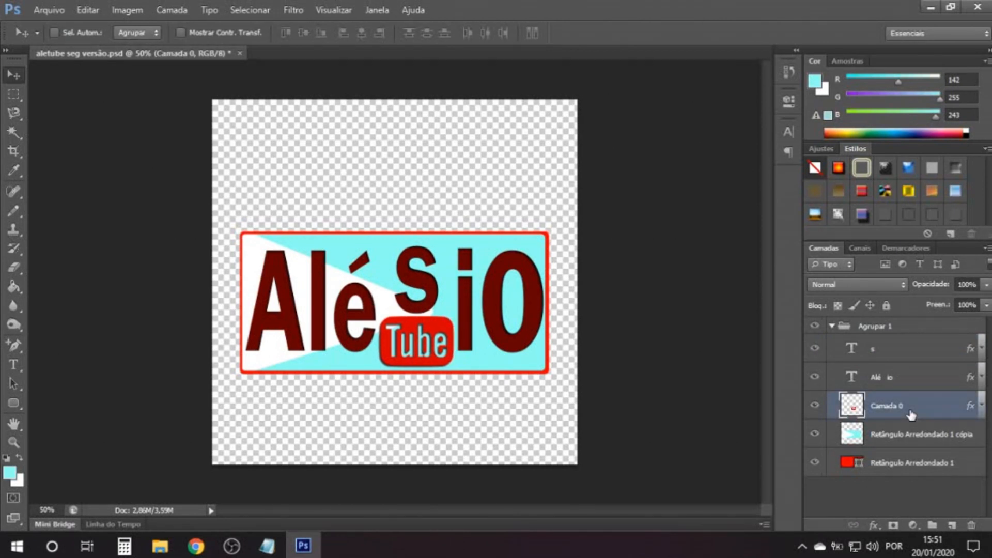
# - Switch to Notepad, replace its text with "agora sim kkkkk", and close it without saving
pyautogui.click(266, 546)
pyautogui.press('BackSpace')
pyautogui.press('BackSpace')
pyautogui.press('BackSpace')
pyautogui.press('BackSpace')
pyautogui.press('BackSpace')
pyautogui.press('BackSpace')
pyautogui.press('BackSpace')
pyautogui.press('BackSpace')
pyautogui.press('BackSpace')
pyautogui.press('BackSpace')
pyautogui.press('BackSpace')
pyautogui.press('BackSpace')
pyautogui.press('BackSpace')
pyautogui.press('BackSpace')
pyautogui.press('BackSpace')
pyautogui.press('BackSpace')
pyautogui.press('BackSpace')
pyautogui.press('BackSpace')
pyautogui.press('BackSpace')
pyautogui.press('BackSpace')
pyautogui.write('agora si')
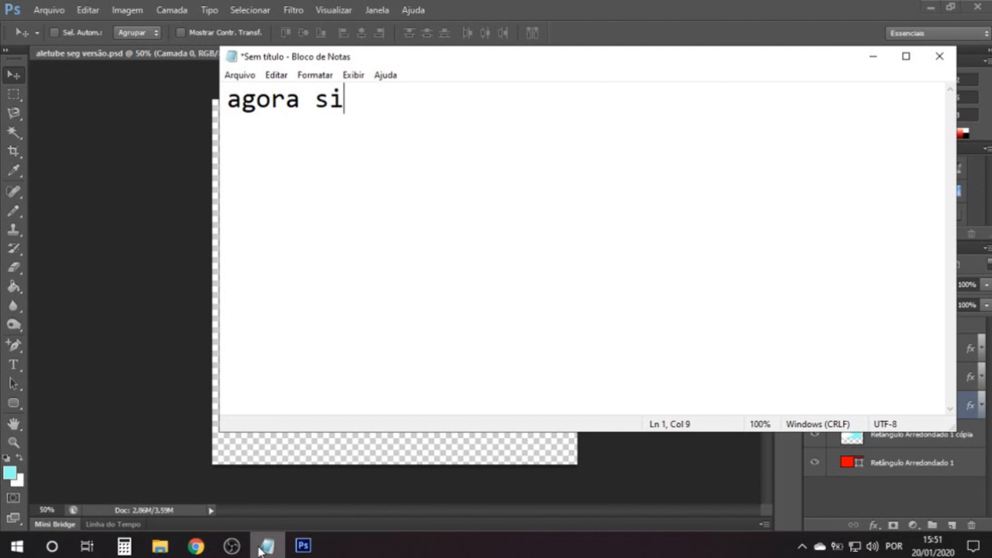
pyautogui.write('m kkkkk')
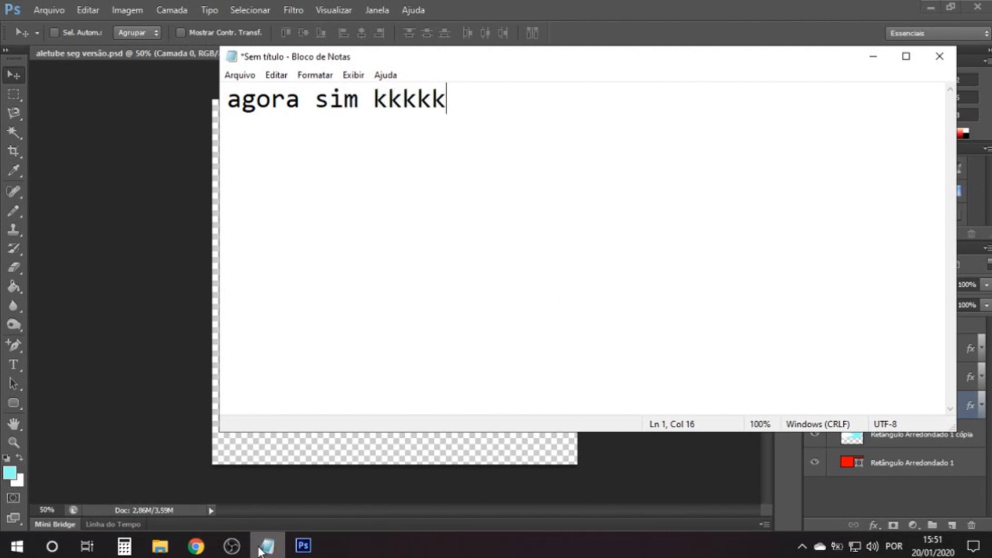
pyautogui.click(940, 56)
pyautogui.click(505, 274)
# - Save the corrected logo over the existing Photoshop file "aletube seg versão"
pyautogui.hotkey('ctrl', 'shift', 's')
pyautogui.press('Return')
pyautogui.click(677, 162)
# - Save a JPEG copy of the corrected logo as "aletube seg versão.jpg" in the Logo AleTube folder
pyautogui.hotkey('ctrl', 'shift', 's')
pyautogui.click(623, 318)
pyautogui.click(622, 417)
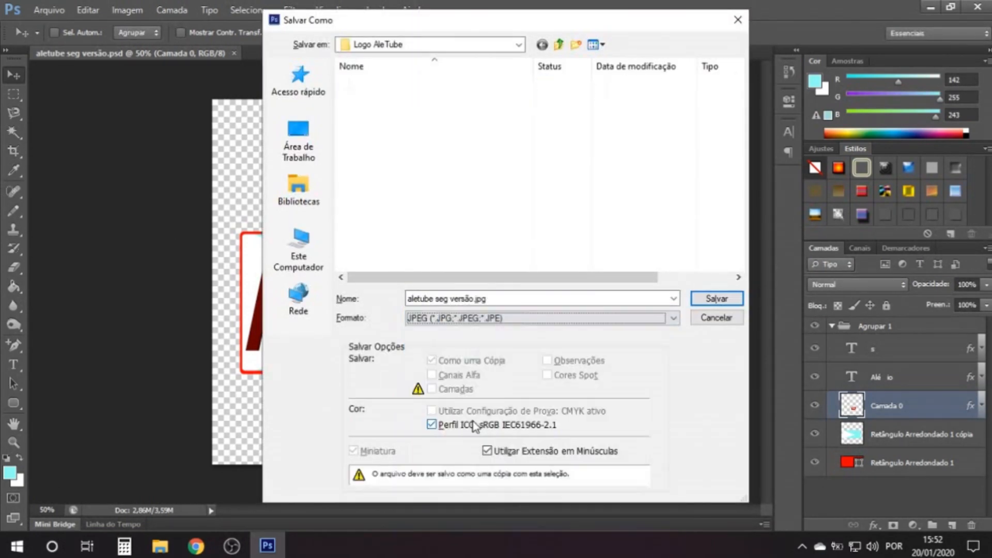
pyautogui.click(717, 299)
pyautogui.press('Return')
# - Save a PNG copy of the corrected logo as "aletube seg versão", overwriting the earlier PNG
pyautogui.hotkey('ctrl', 'shift', 's')
pyautogui.click(623, 319)
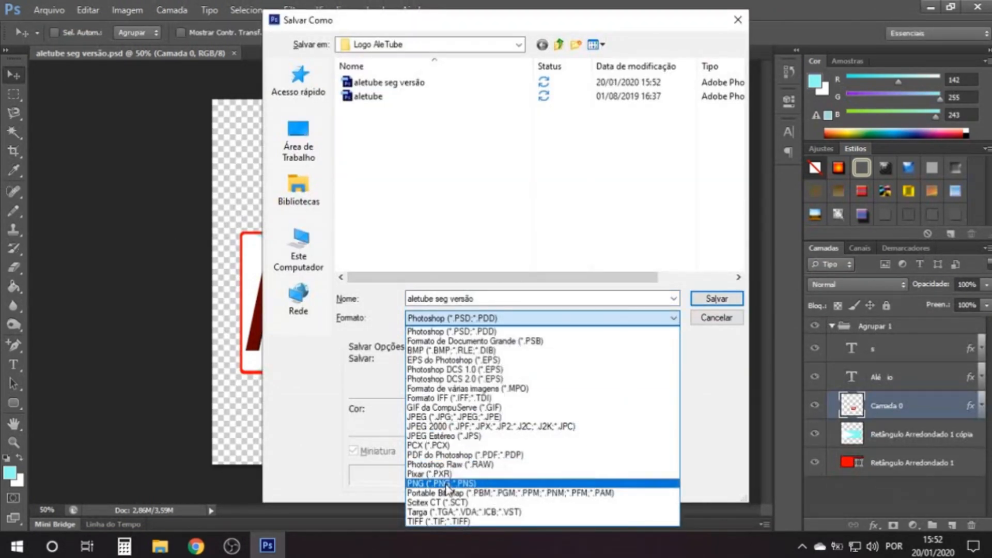
pyautogui.click(465, 481)
pyautogui.click(382, 98)
pyautogui.click(414, 82)
pyautogui.click(717, 299)
pyautogui.press('Return')
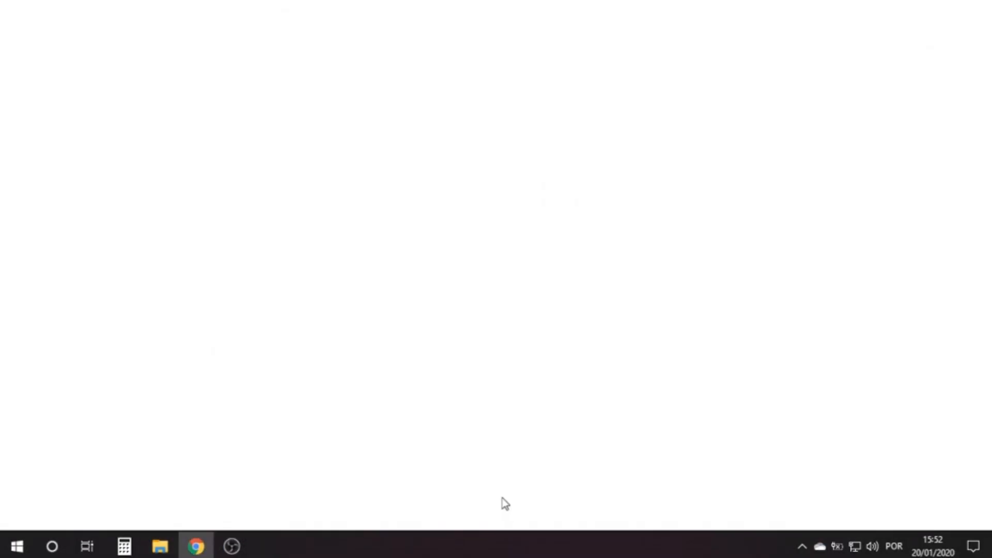
# - Switch to Chrome, go to YouTube, and open the channel's dashboard in YouTube Studio
pyautogui.click(926, 100)
pyautogui.click(761, 261)
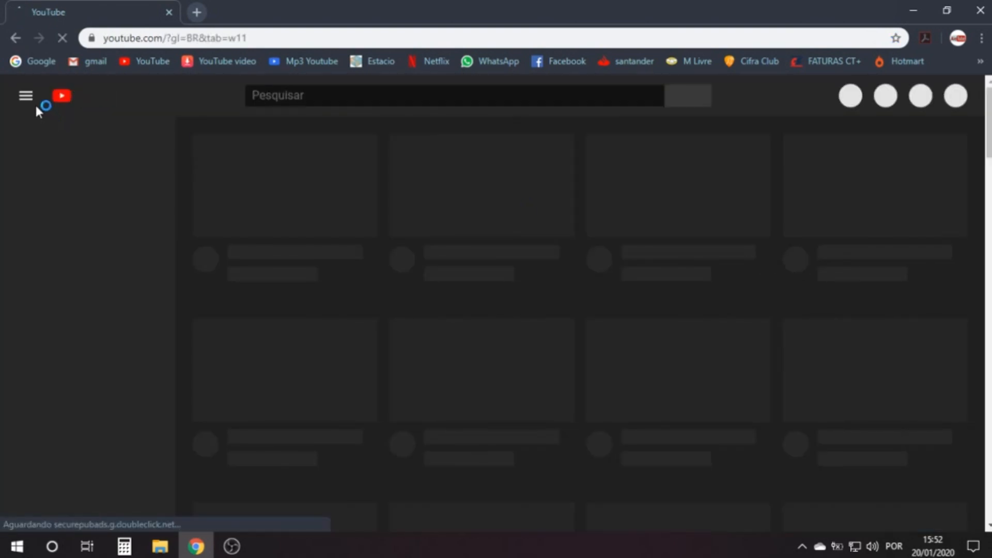
pyautogui.click(788, 233)
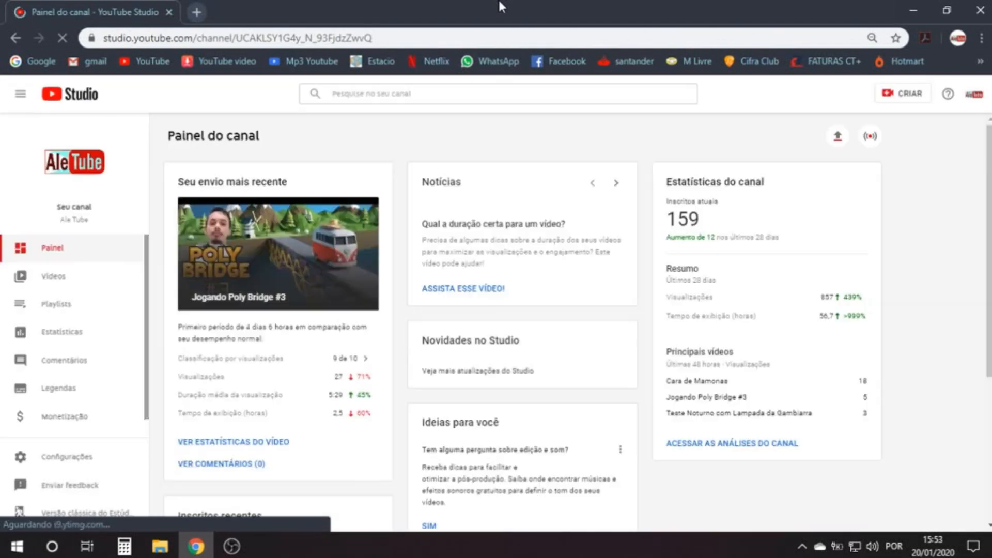
pyautogui.click(72, 227)
pyautogui.click(344, 12)
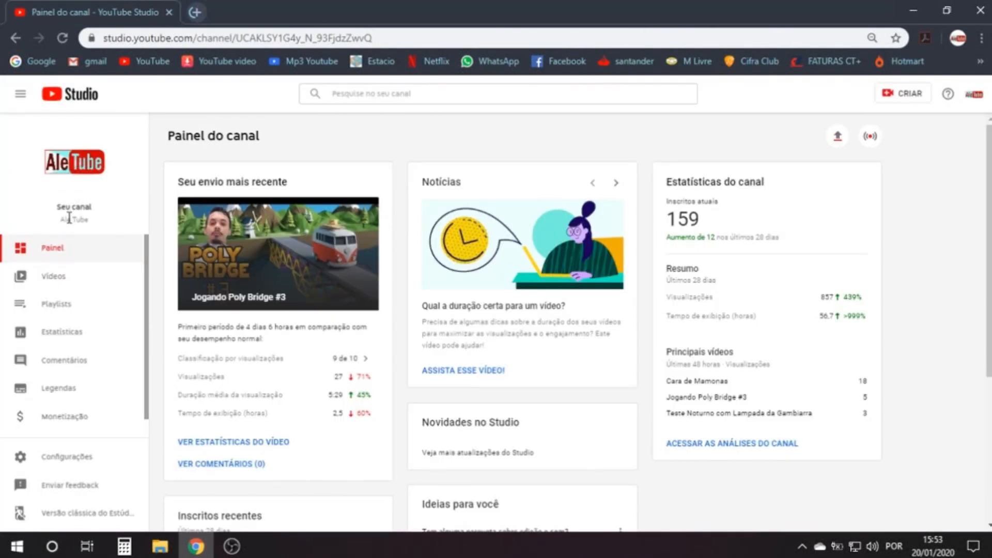
pyautogui.click(974, 94)
pyautogui.click(865, 212)
pyautogui.click(765, 129)
pyautogui.scroll(-1, 126, 323)
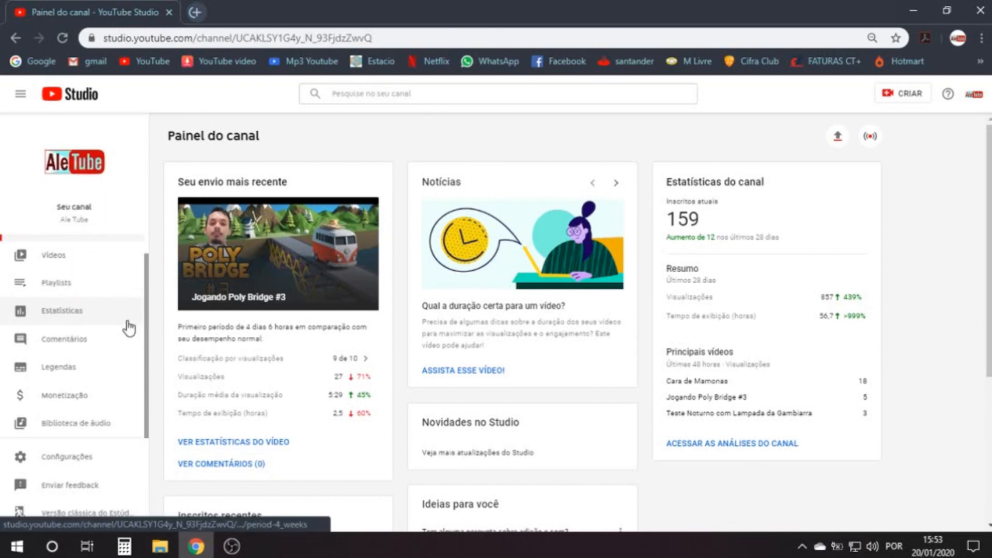
# - Go from the Canal settings to the channel customization page and start changing the channel's profile picture
pyautogui.click(76, 457)
pyautogui.click(257, 211)
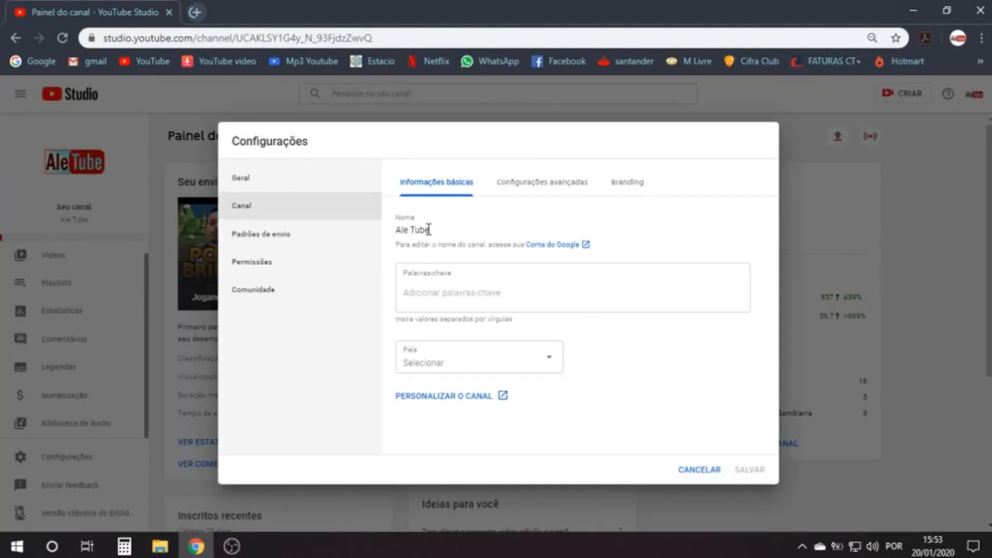
pyautogui.click(443, 398)
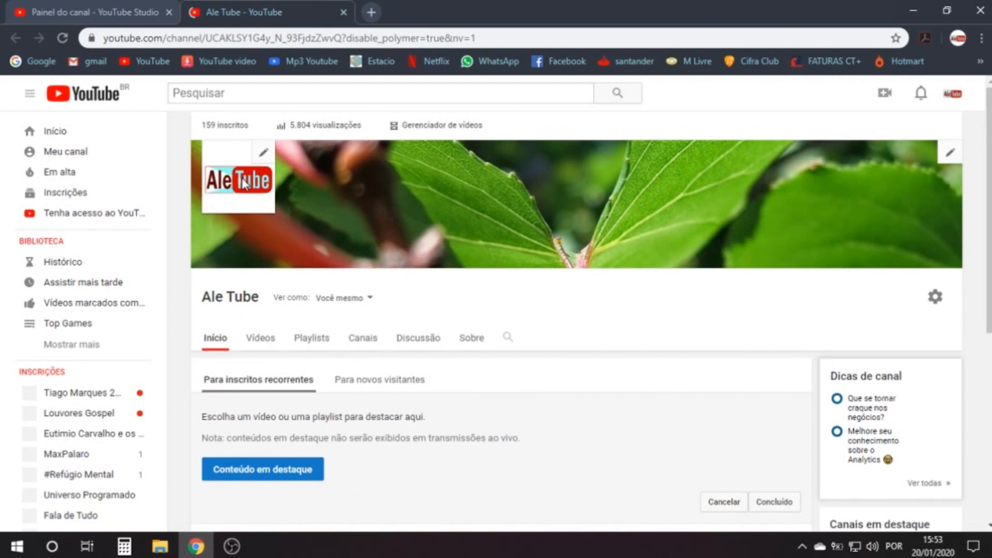
pyautogui.click(265, 158)
pyautogui.click(647, 335)
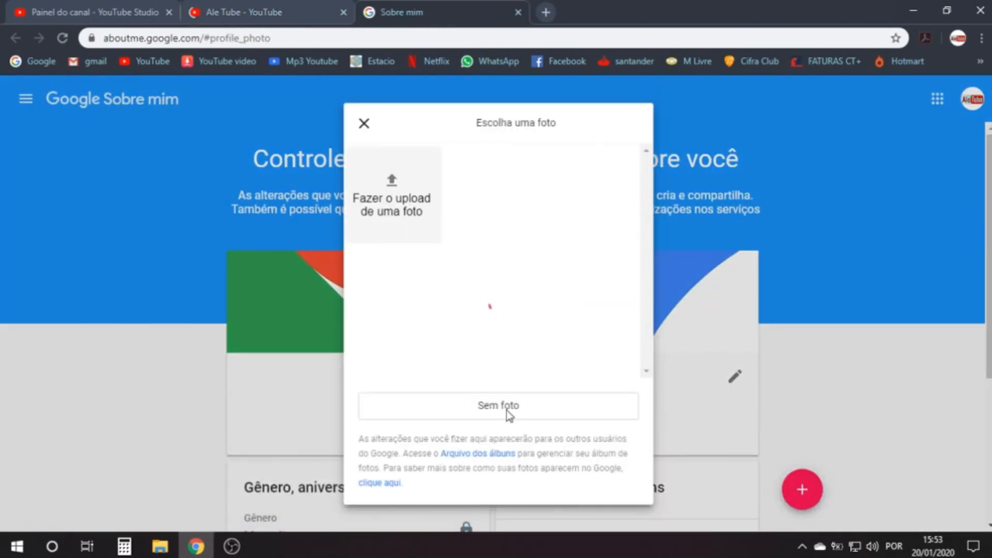
# - Upload the image "aletube seg versão" from the OneDrive Logo AleTube folder as the profile photo
pyautogui.click(398, 202)
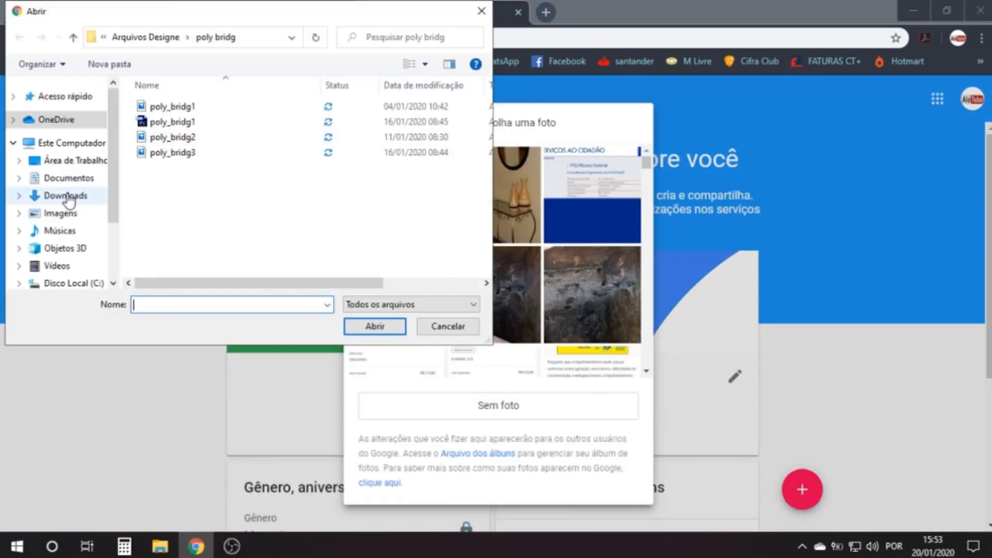
pyautogui.click(56, 120)
pyautogui.doubleClick(181, 137)
pyautogui.doubleClick(183, 121)
pyautogui.doubleClick(184, 215)
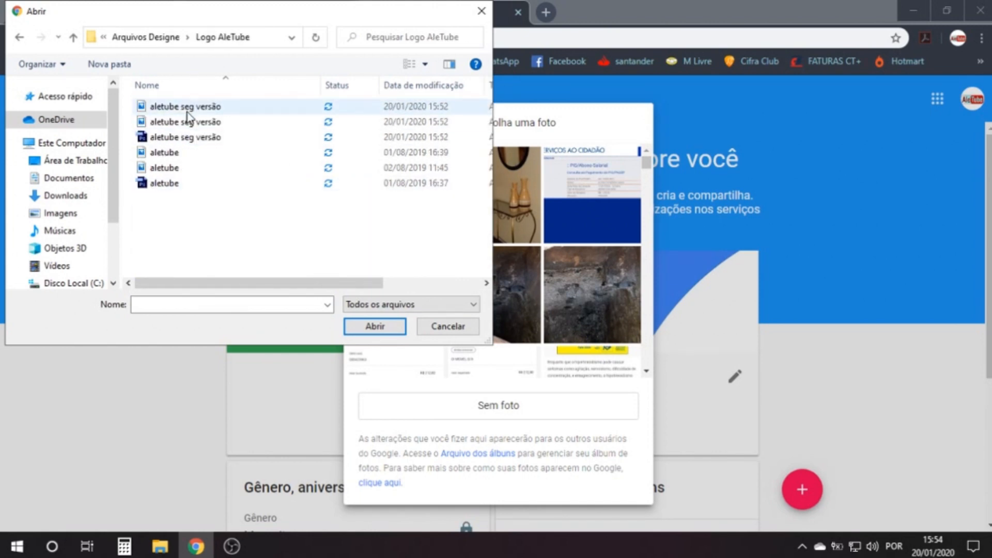
pyautogui.click(166, 122)
pyautogui.moveTo(228, 288); pyautogui.dragTo(341, 289)
pyautogui.click(385, 327)
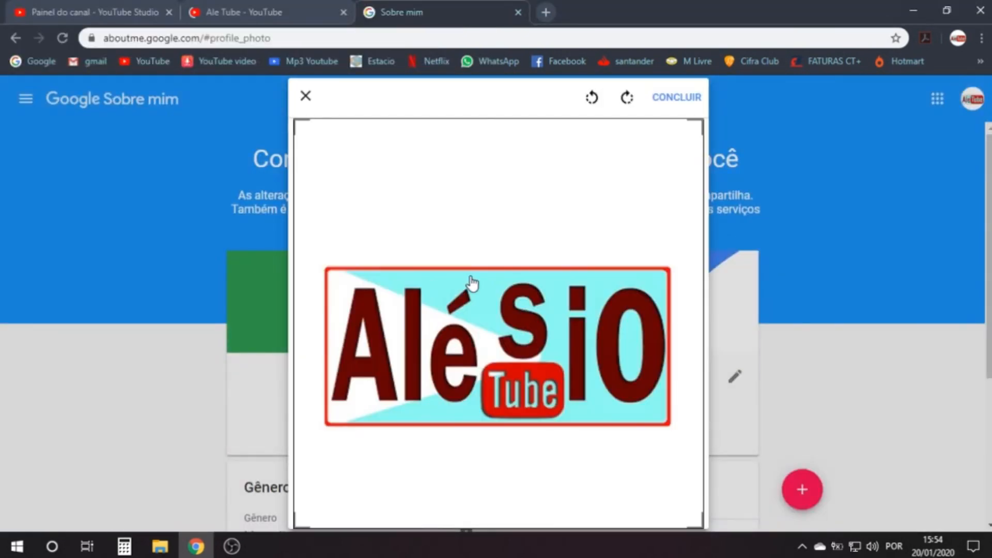
# - Crop the profile photo tightly to the width of the logo's red border and apply it
pyautogui.moveTo(295, 120); pyautogui.dragTo(349, 134)
pyautogui.moveTo(631, 164); pyautogui.dragTo(646, 207)
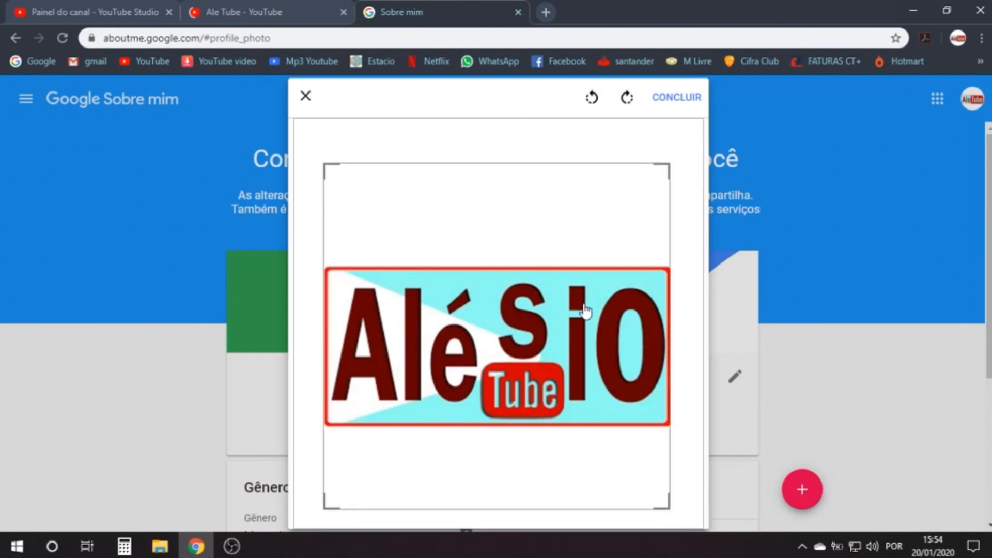
pyautogui.click(672, 98)
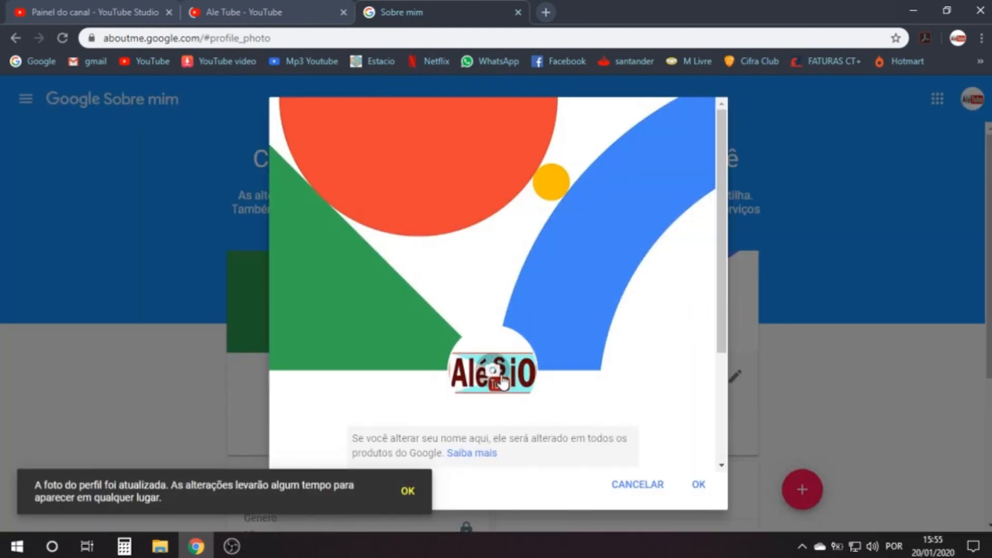
# - Upload "aletube seg versão" as the profile photo again, crop it with a small margin around the logo, and apply it
pyautogui.click(493, 207)
pyautogui.click(381, 195)
pyautogui.click(191, 106)
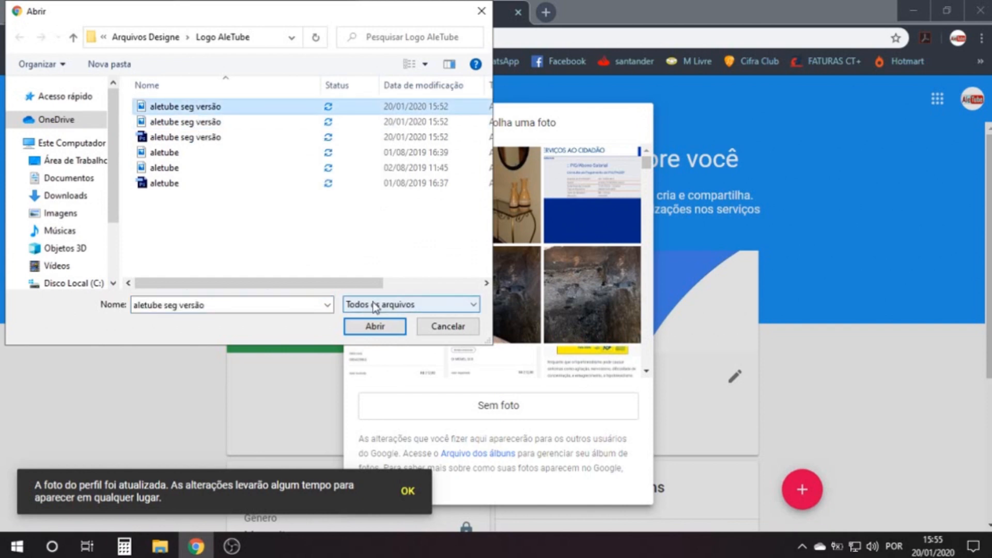
pyautogui.click(376, 324)
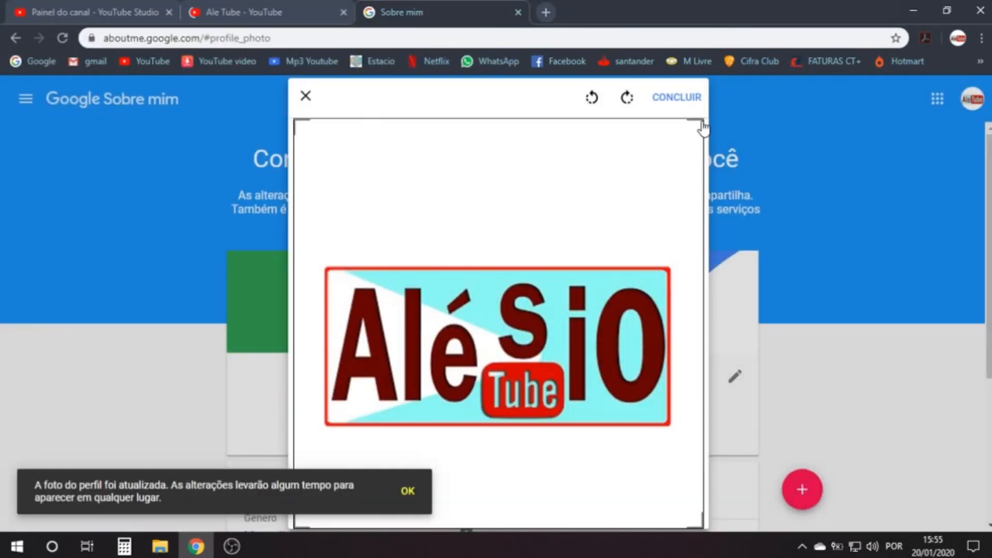
pyautogui.moveTo(300, 144); pyautogui.dragTo(317, 155)
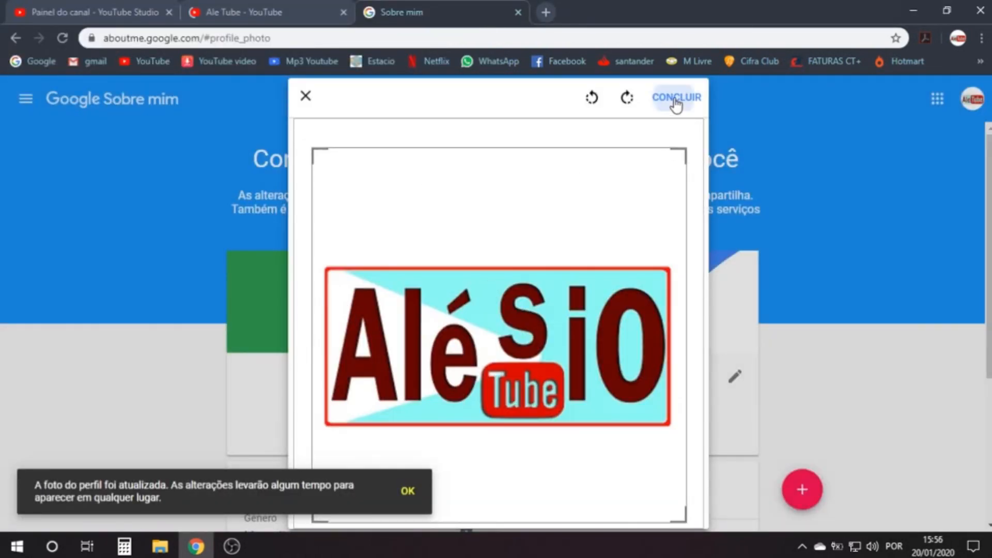
pyautogui.click(676, 99)
# - Open the profile's name for editing and change the first name to the creator's full first name
pyautogui.scroll(-2, 459, 189)
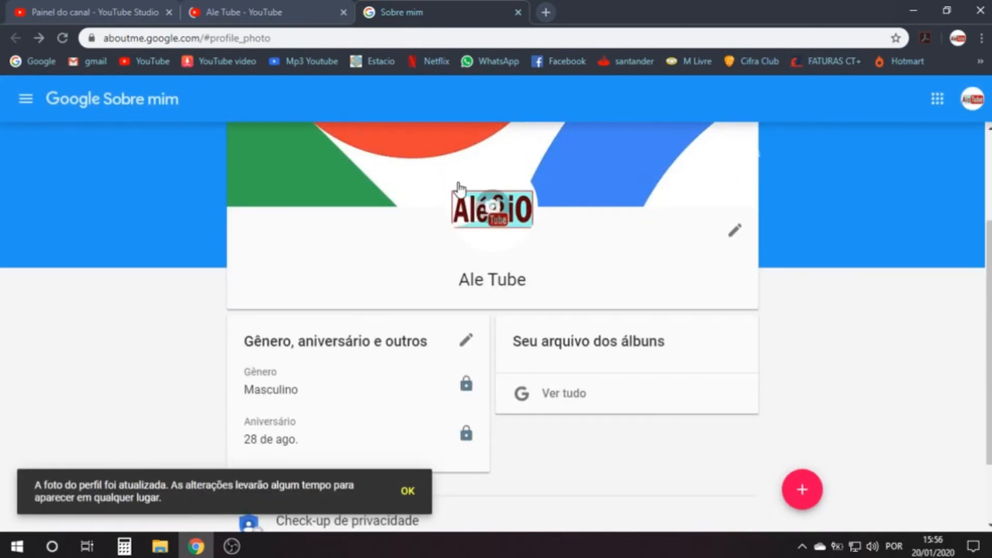
pyautogui.scroll(-2, 833, 270)
pyautogui.scroll(3, 398, 325)
pyautogui.click(576, 331)
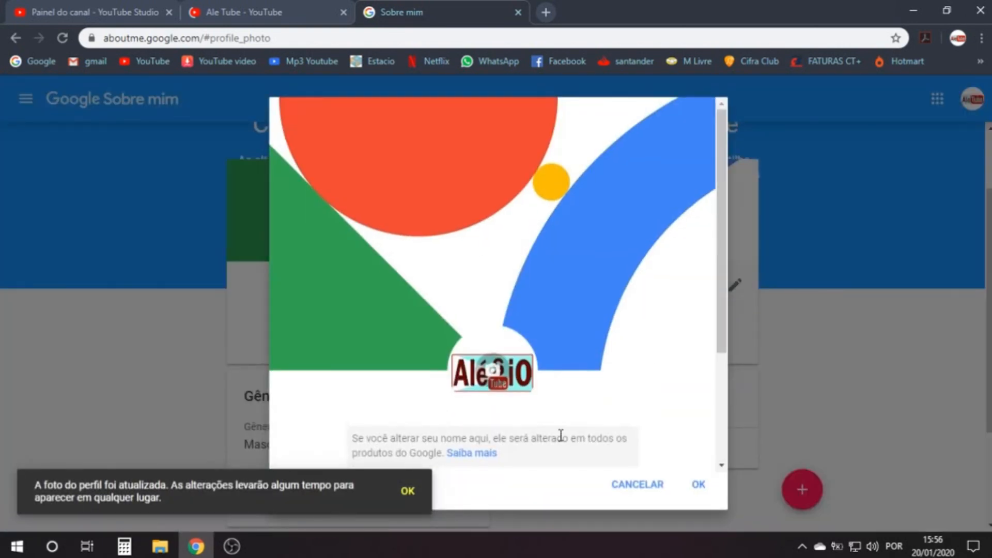
pyautogui.write('sio')
# - Clear the profile's last name and confirm the name change
pyautogui.doubleClick(530, 345)
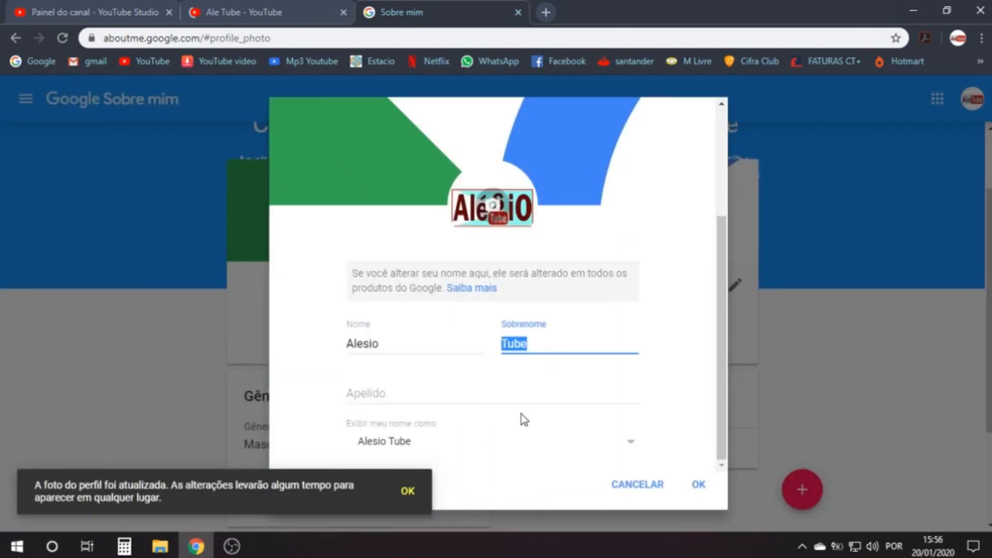
pyautogui.write('floreno')
pyautogui.press('BackSpace')
pyautogui.press('BackSpace')
pyautogui.press('BackSpace')
pyautogui.press('BackSpace')
pyautogui.press('BackSpace')
pyautogui.press('BackSpace')
pyautogui.press('BackSpace')
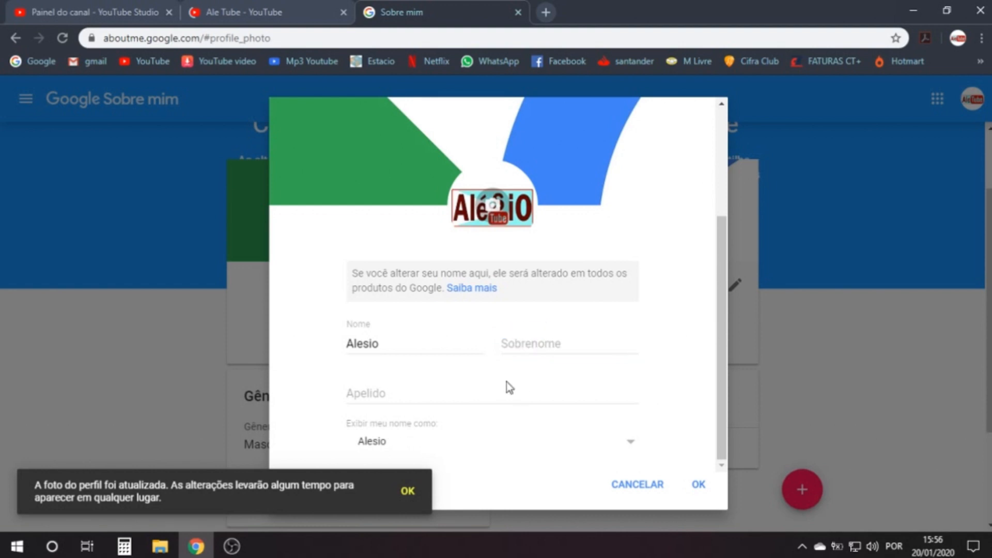
pyautogui.click(706, 488)
pyautogui.click(636, 388)
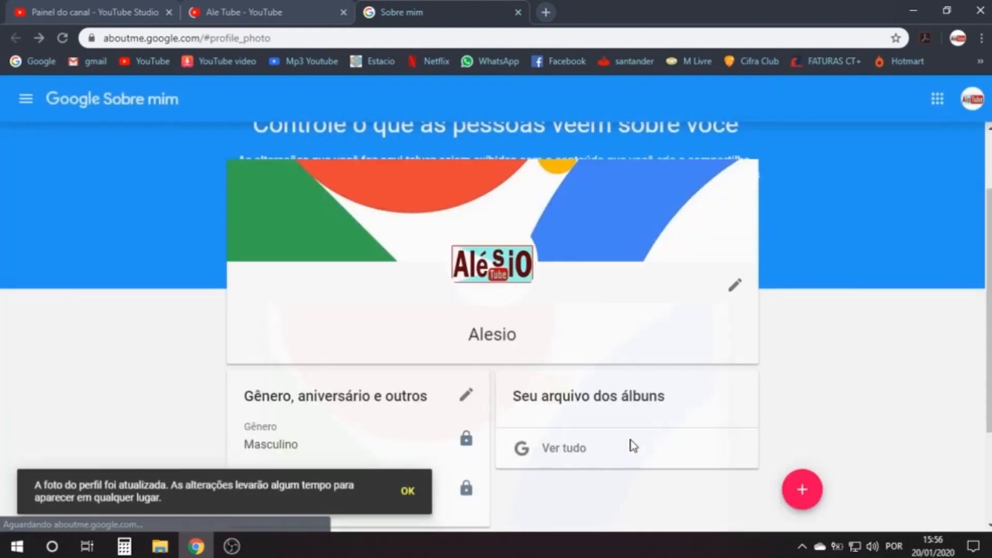
pyautogui.click(414, 341)
pyautogui.click(390, 361)
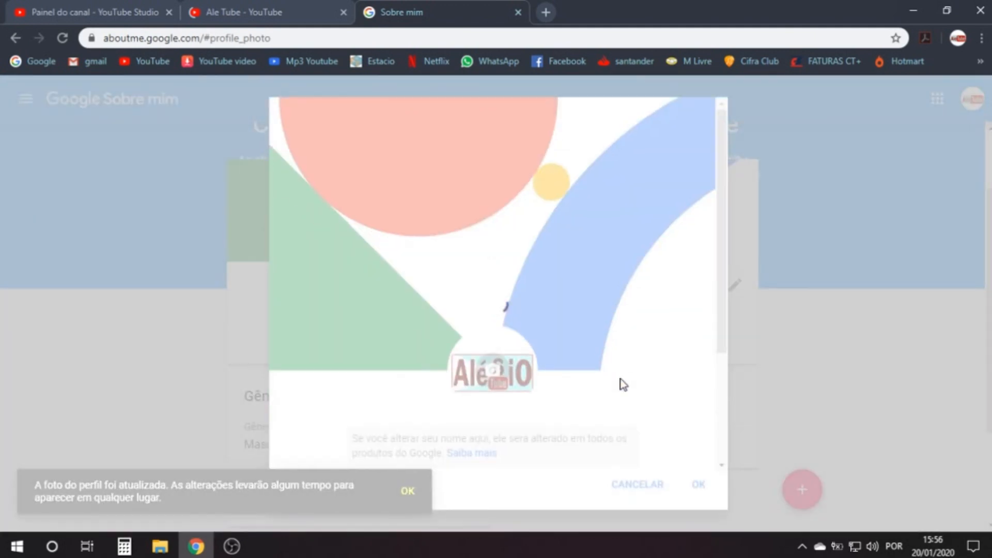
pyautogui.press('Escape')
pyautogui.scroll(-3, 183, 346)
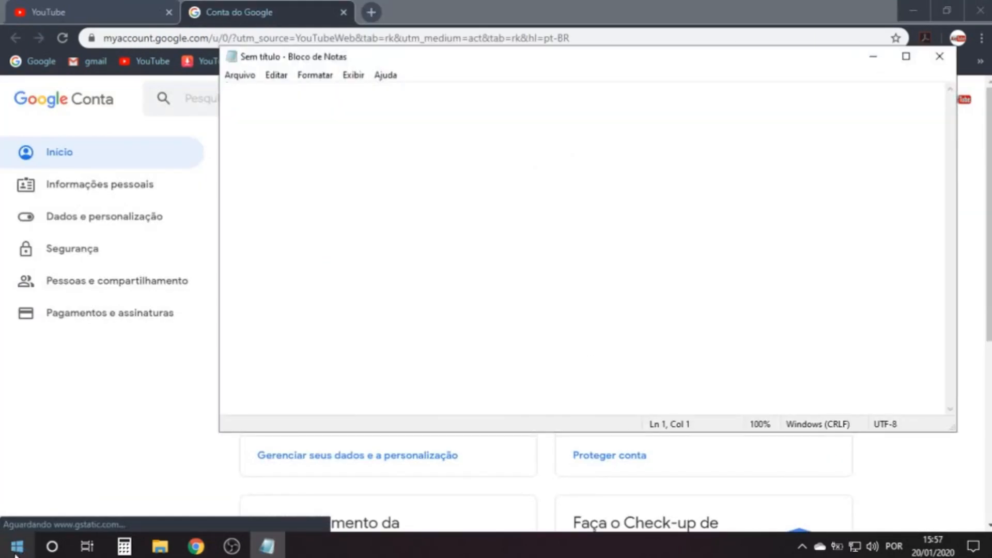
# - Write "agora sim pessoal" on the first line of the blank Notepad document
pyautogui.write('a')
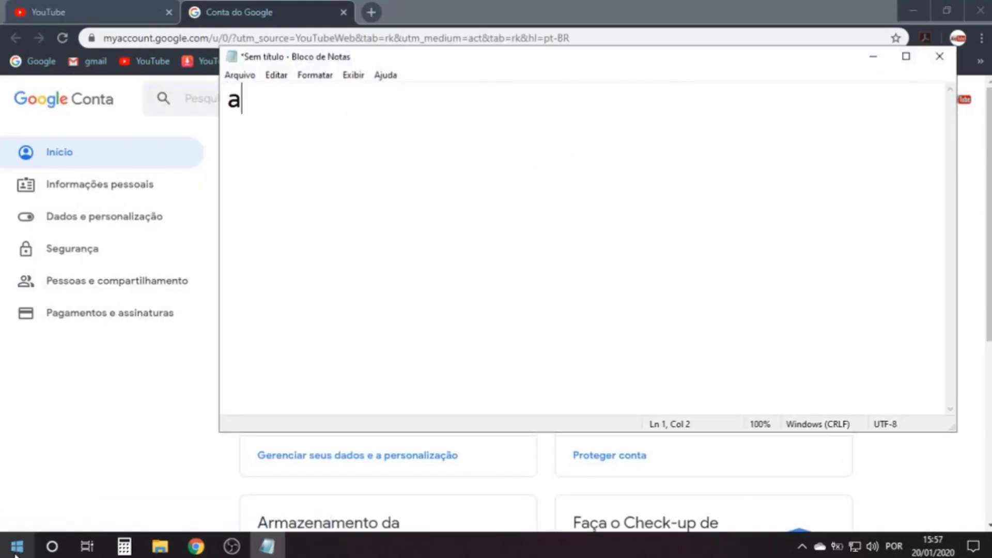
pyautogui.write('gora sim pessoal')
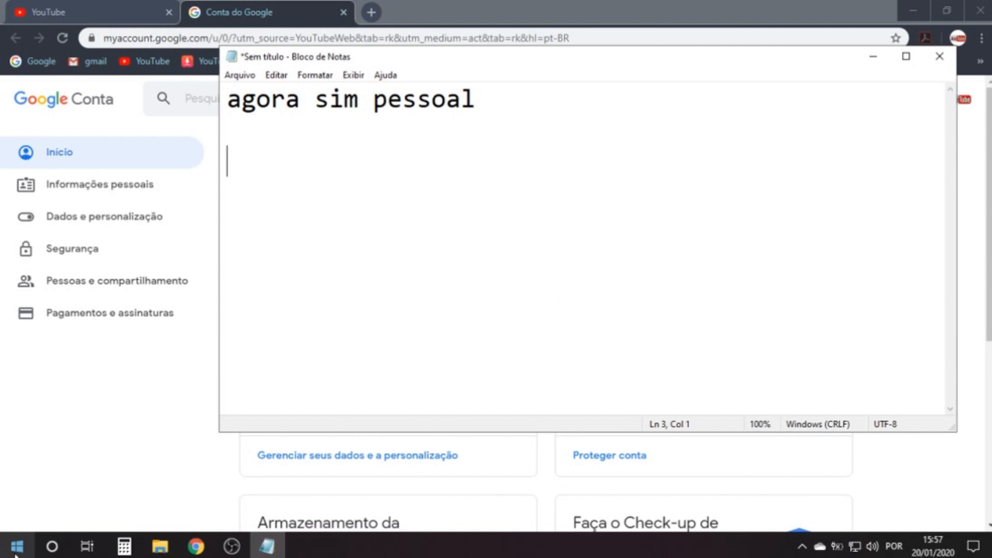
pyautogui.write('obrigado ')
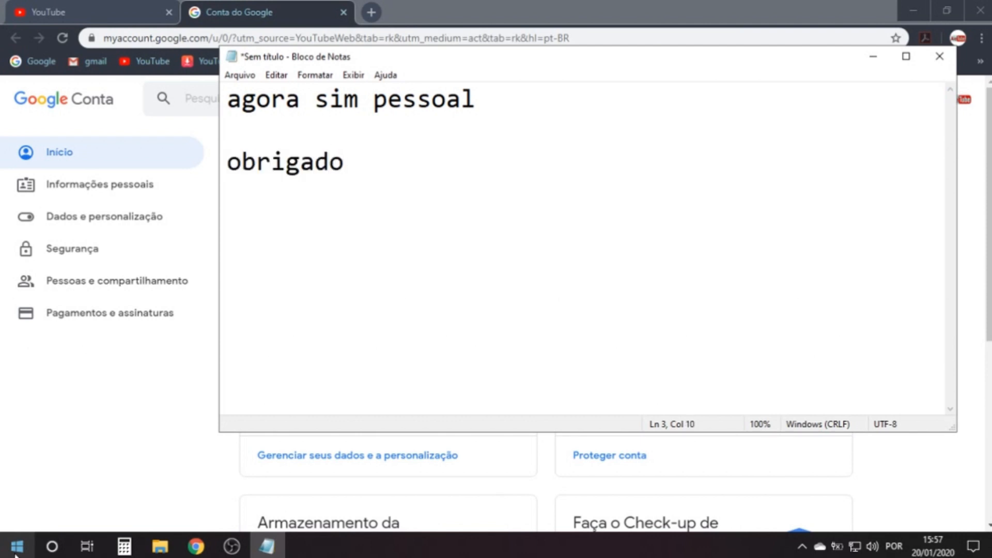
pyautogui.write('por')
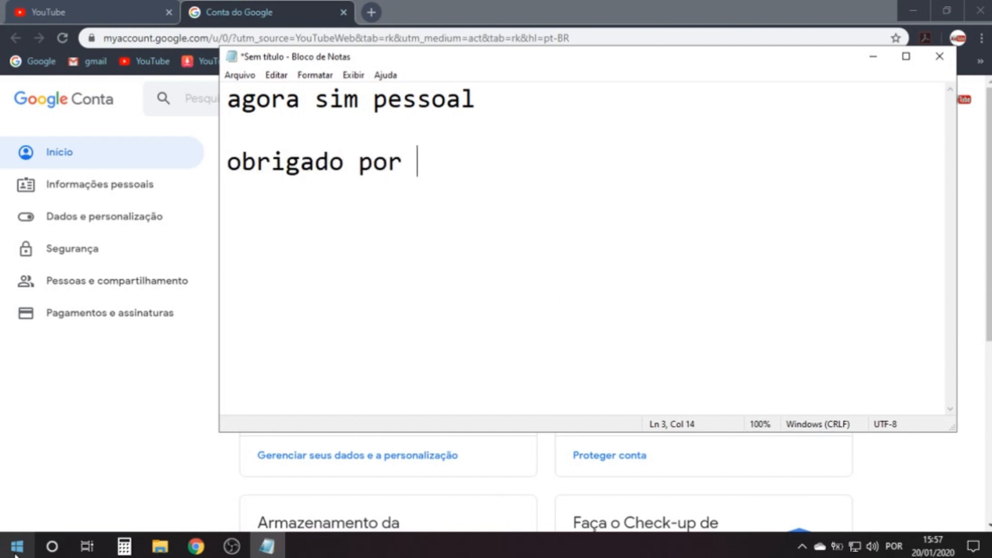
pyautogui.press('BackSpace')
pyautogui.press('BackSpace')
pyautogui.press('BackSpace')
pyautogui.press('BackSpace')
pyautogui.press('BackSpace')
pyautogui.press('BackSpace')
pyautogui.press('BackSpace')
pyautogui.press('BackSpace')
pyautogui.press('BackSpace')
pyautogui.press('BackSpace')
pyautogui.press('BackSpace')
pyautogui.press('BackSpace')
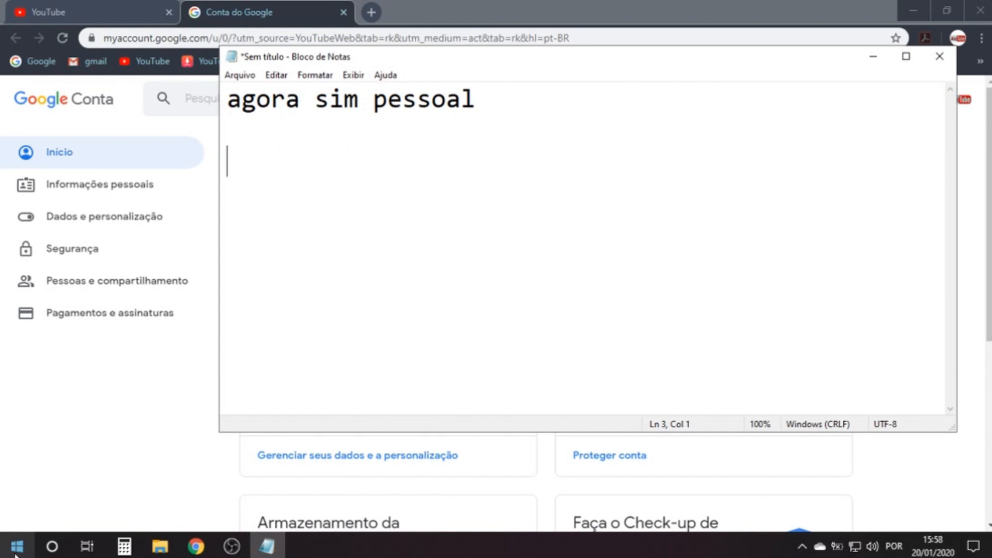
# - Write the closing line "mais um video ai pra vcs até a proxima" below a blank line in the note
pyautogui.write('mais um video ai p')
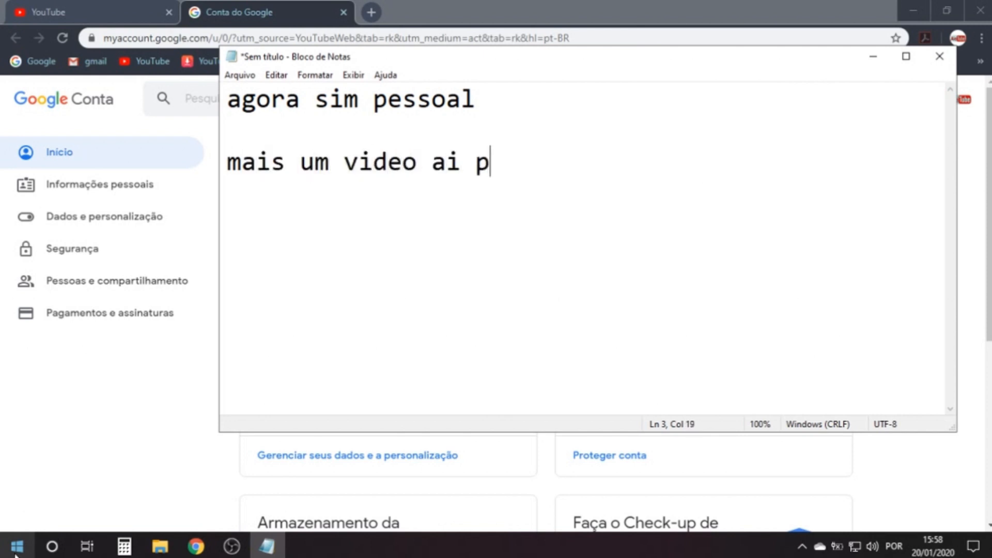
pyautogui.write('ra vcs até a proxima')
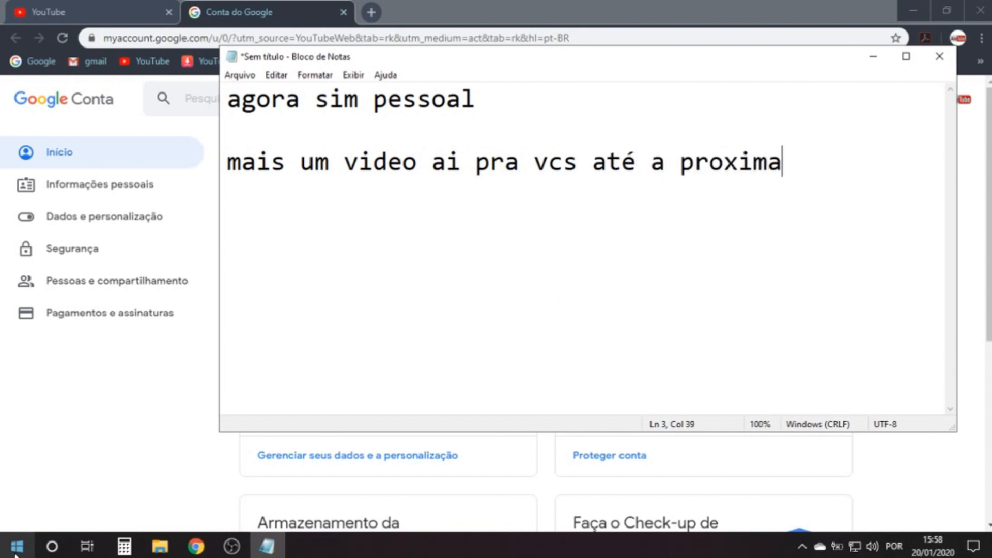